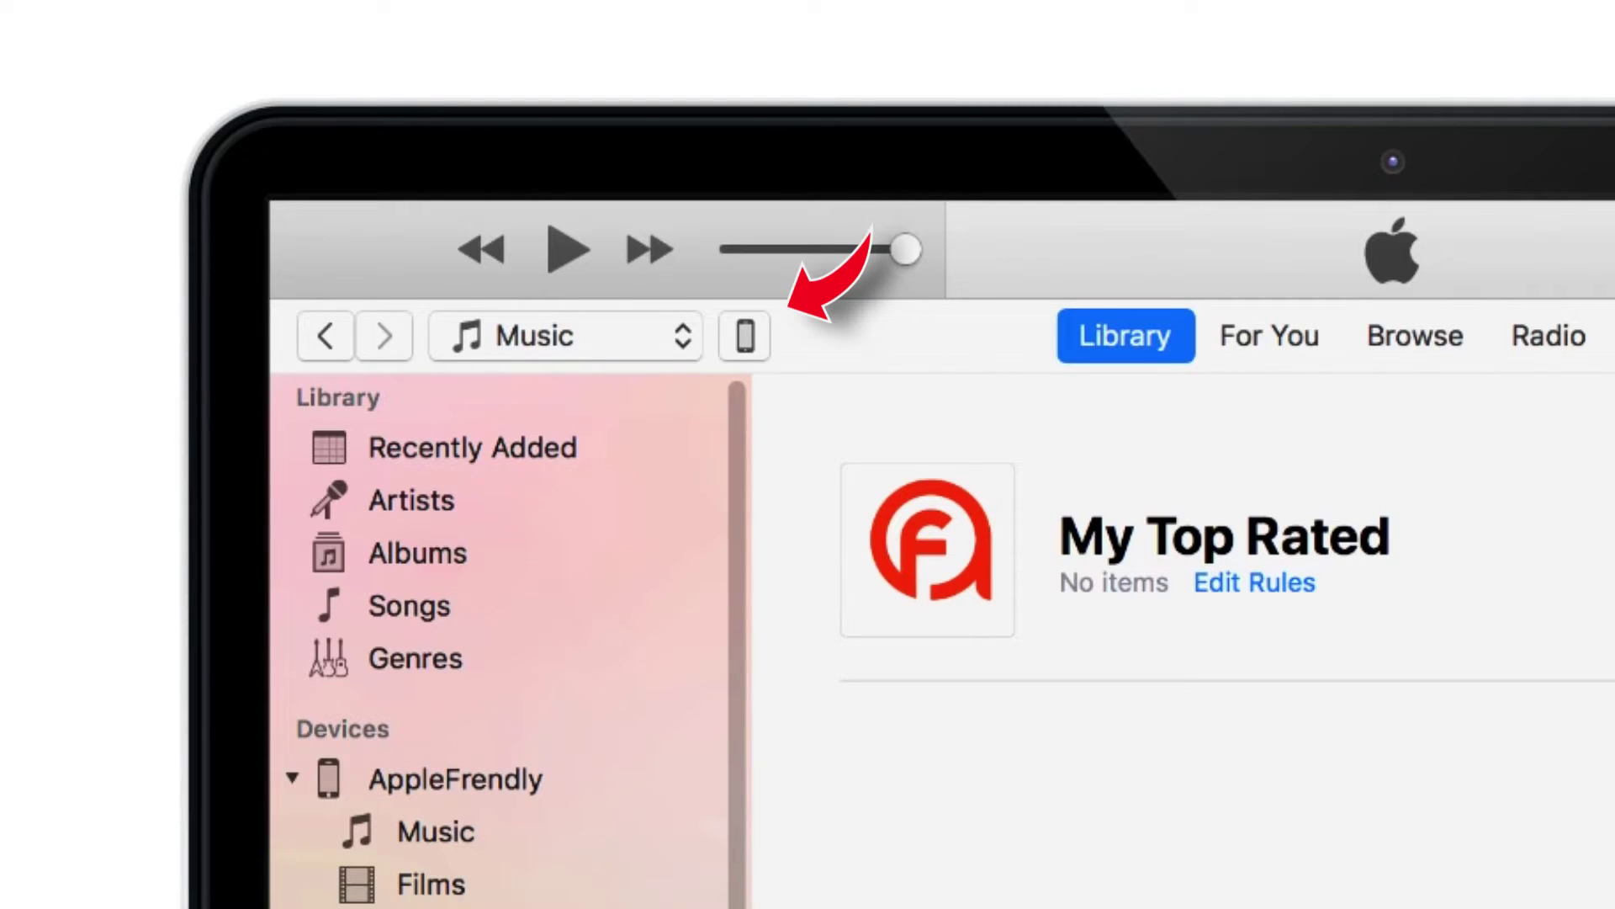
- Turn on photo syncing in the connected iPhone's Photos settings
click(759, 340)
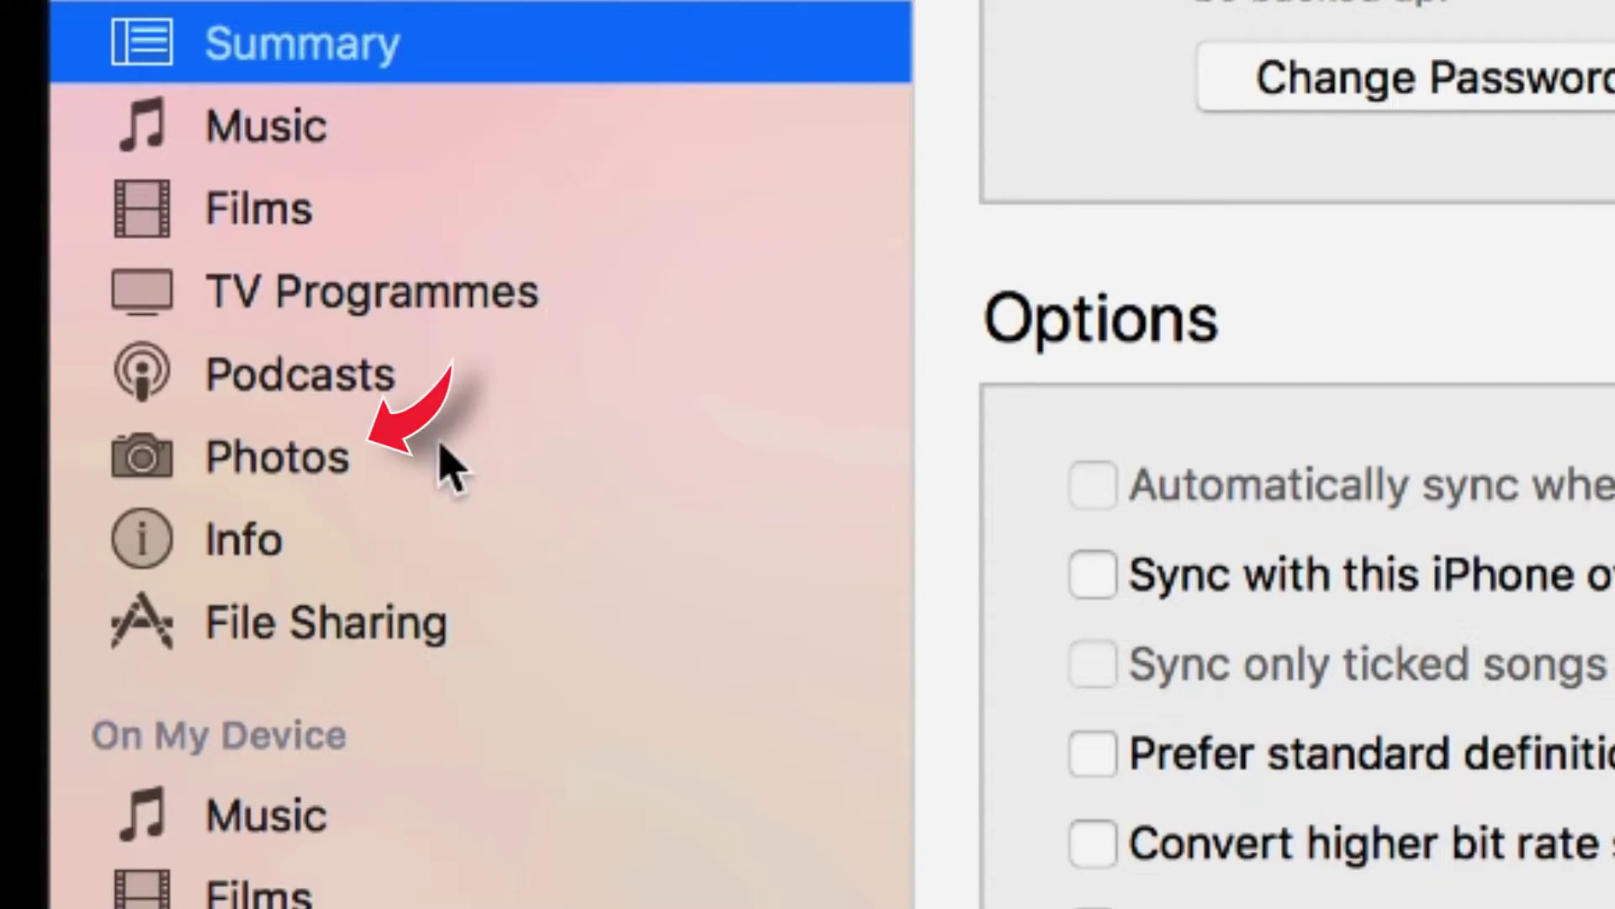
click(367, 458)
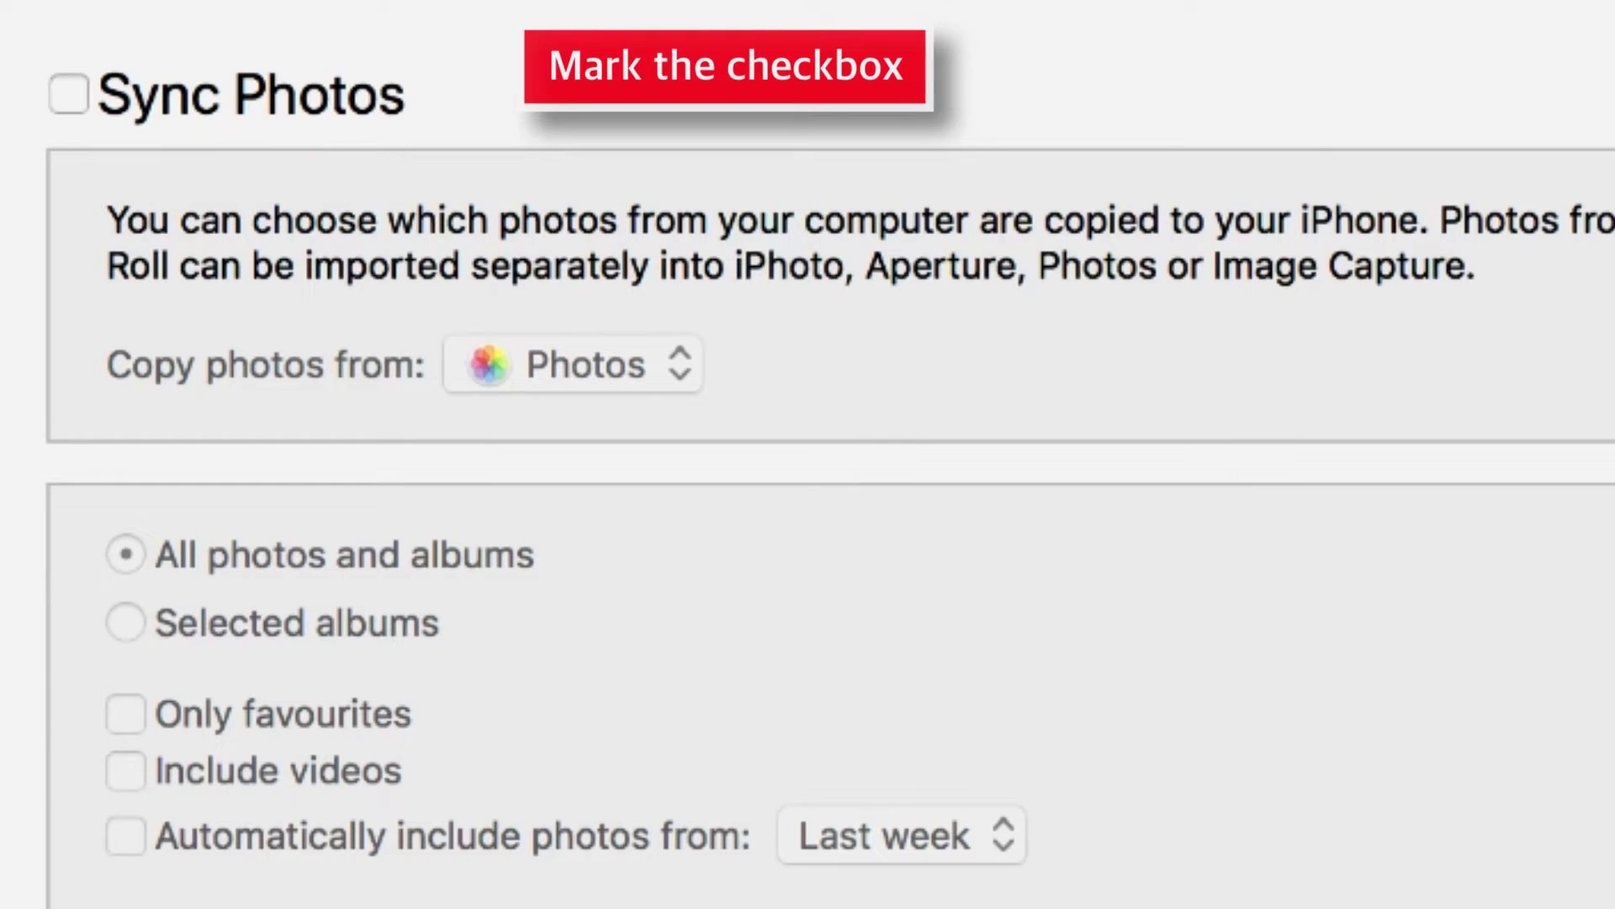
click(63, 86)
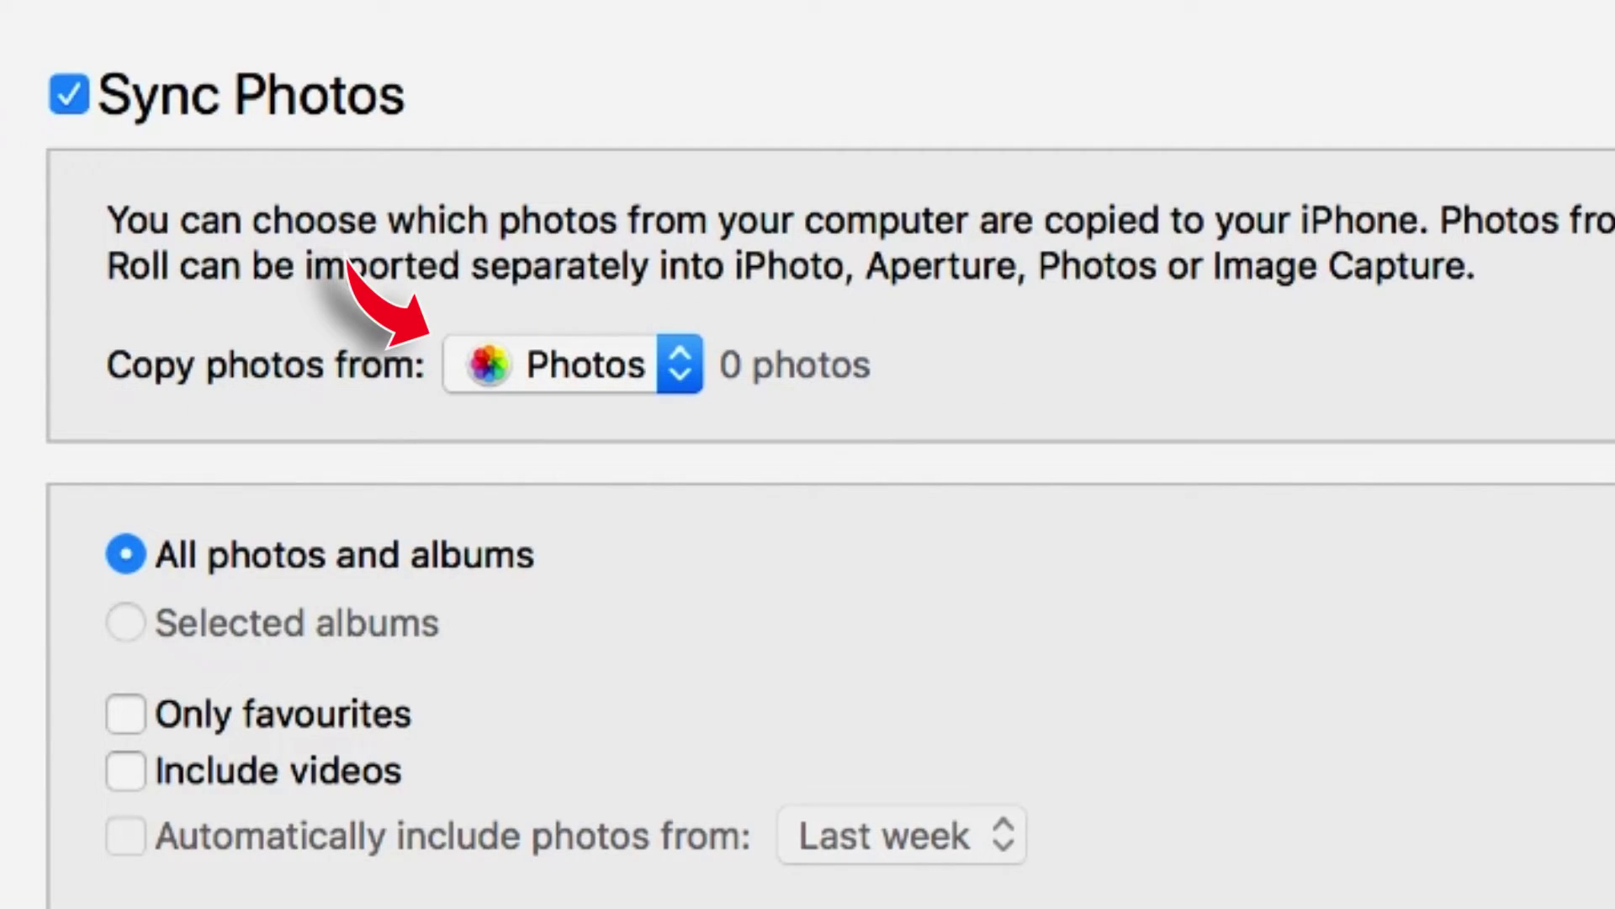
- Start choosing a custom folder to copy photos from and browse to Downloads
click(673, 364)
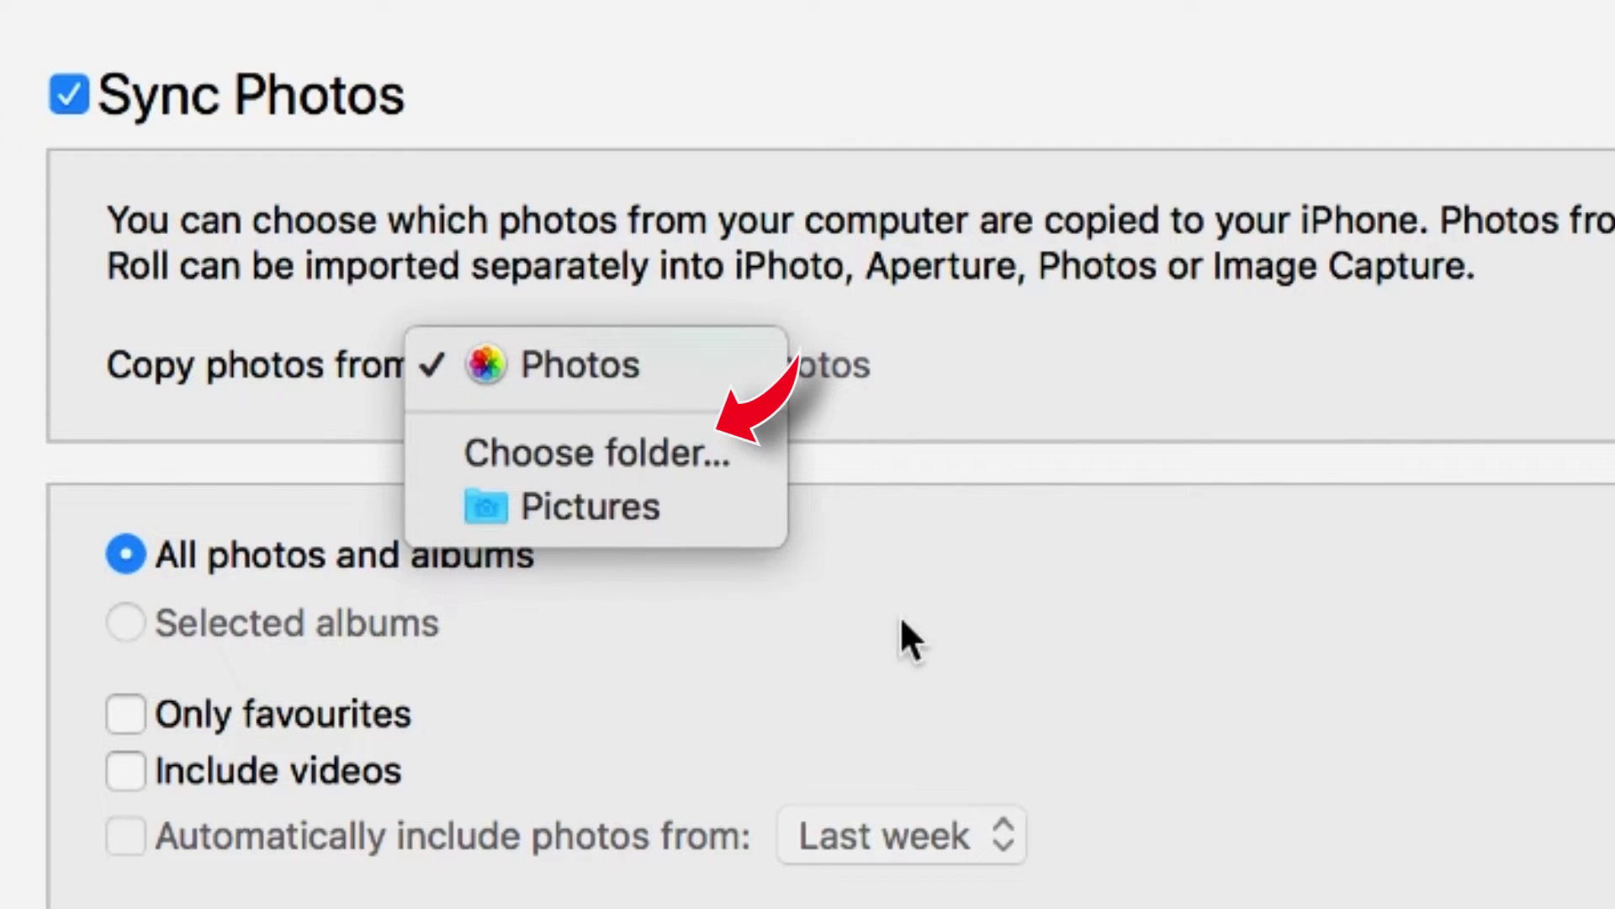
click(715, 465)
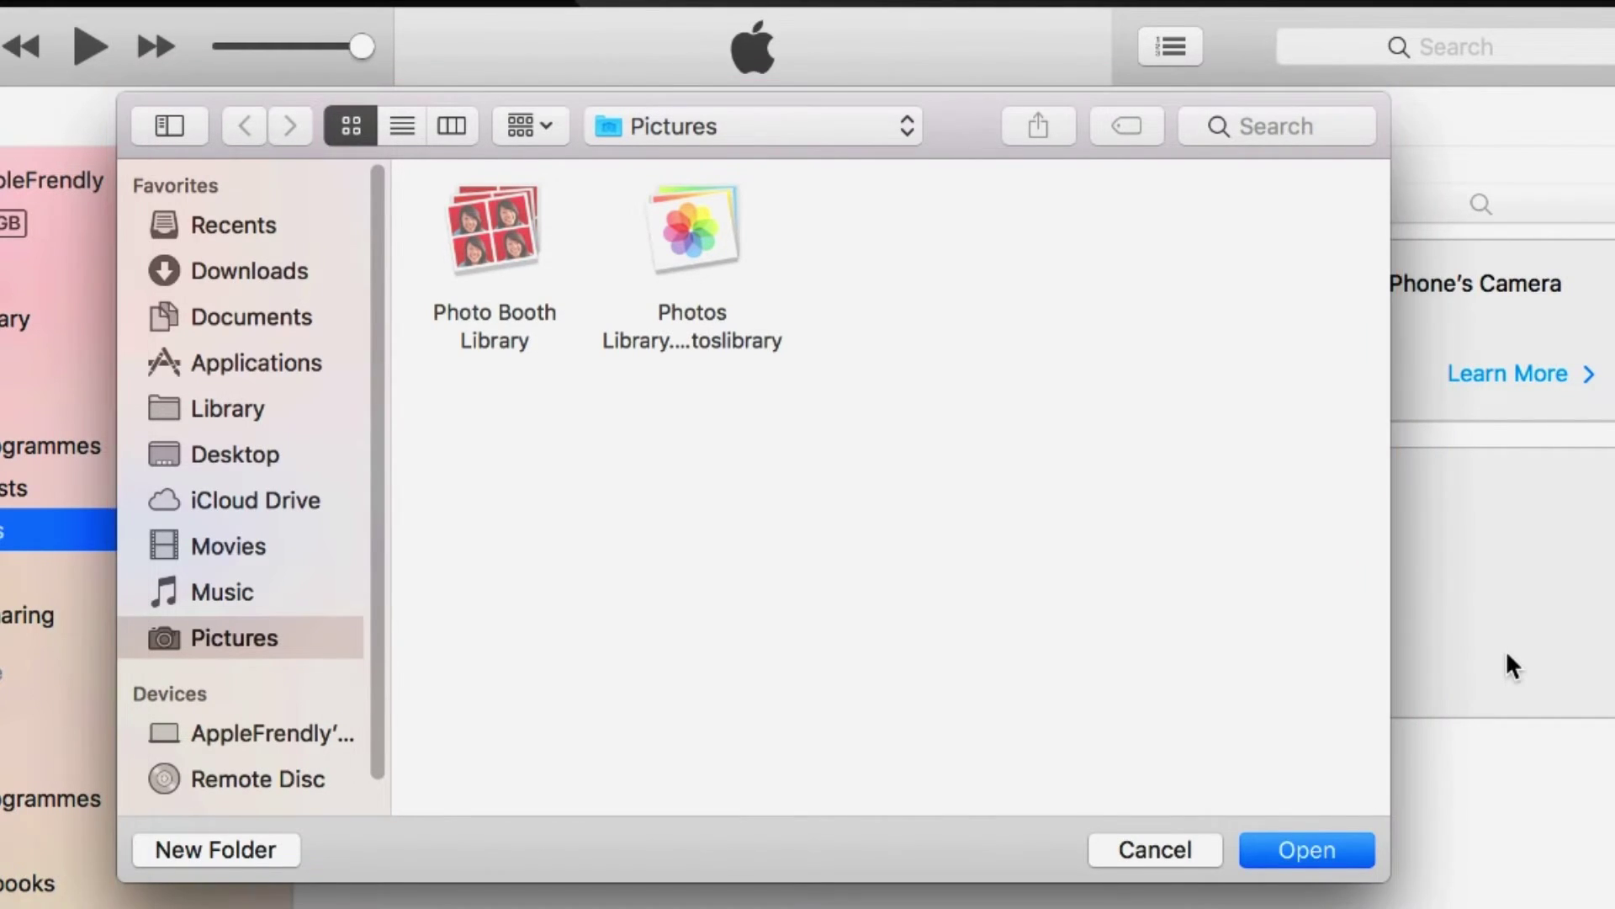
click(263, 291)
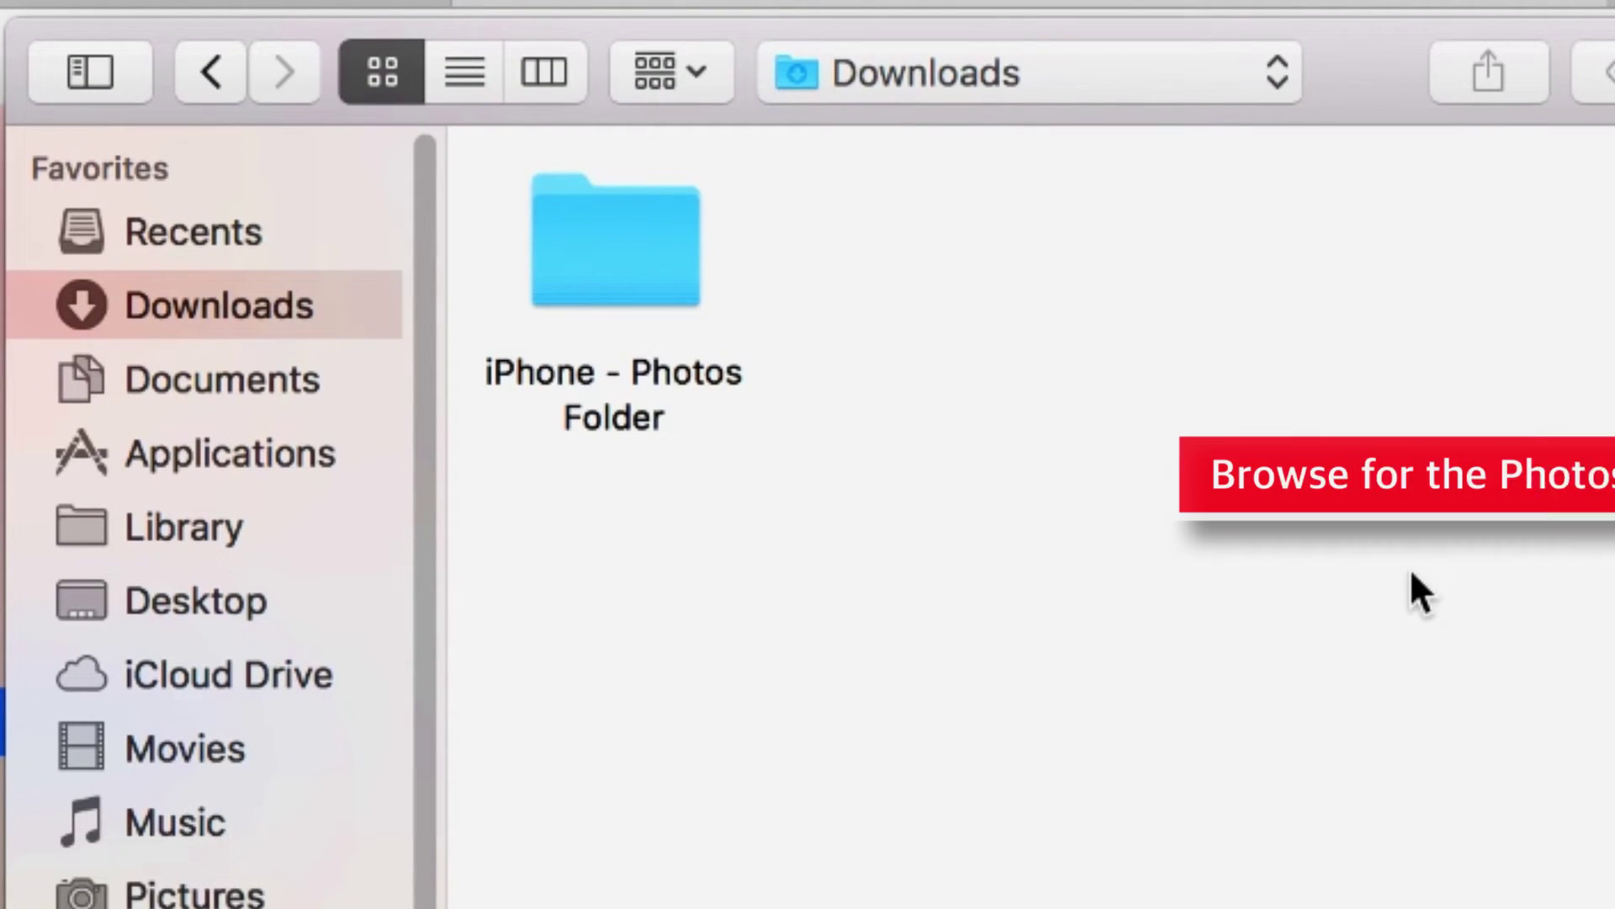
- Try to select the individual pictures inside iPhone - Photos Folder, and return to Downloads
double_click(590, 267)
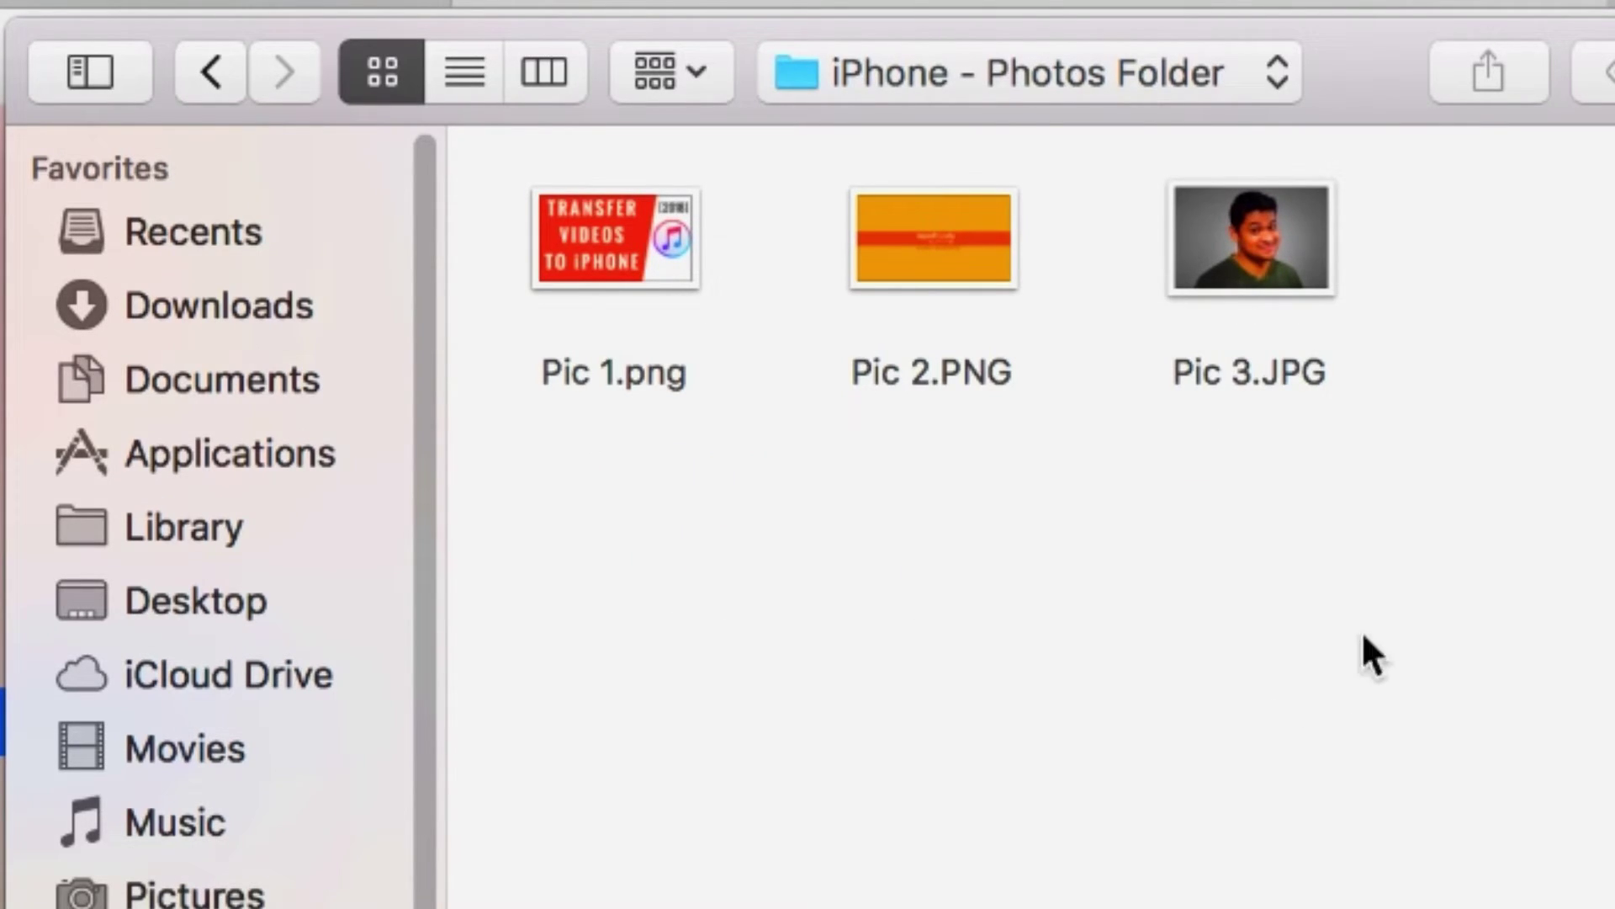
drag(1443, 530, 599, 221)
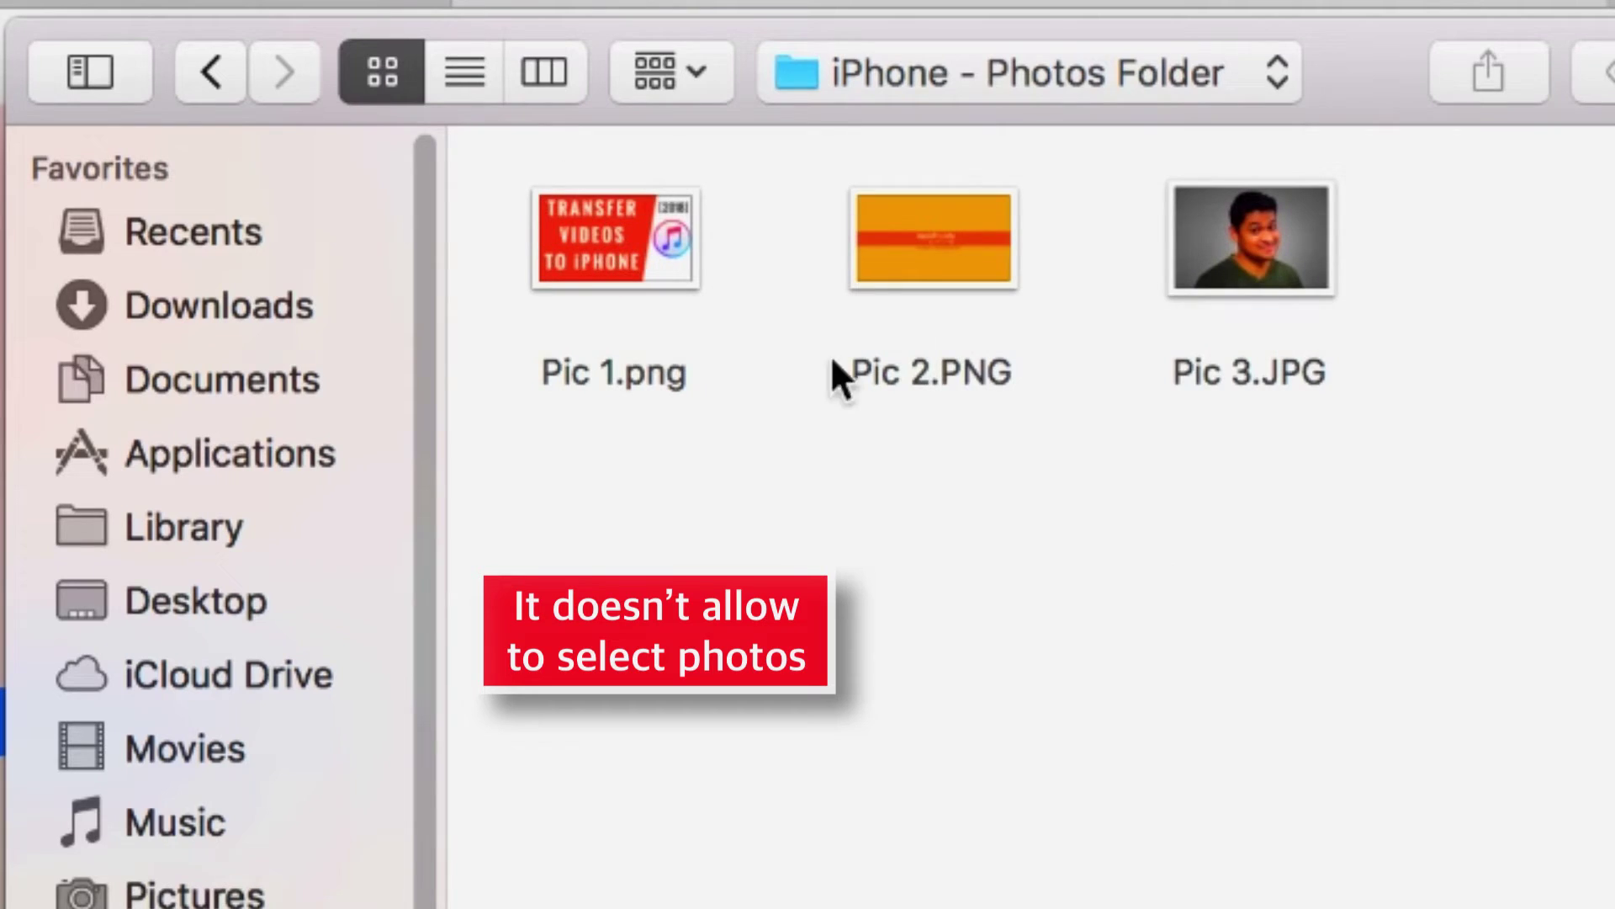
drag(1563, 559, 613, 252)
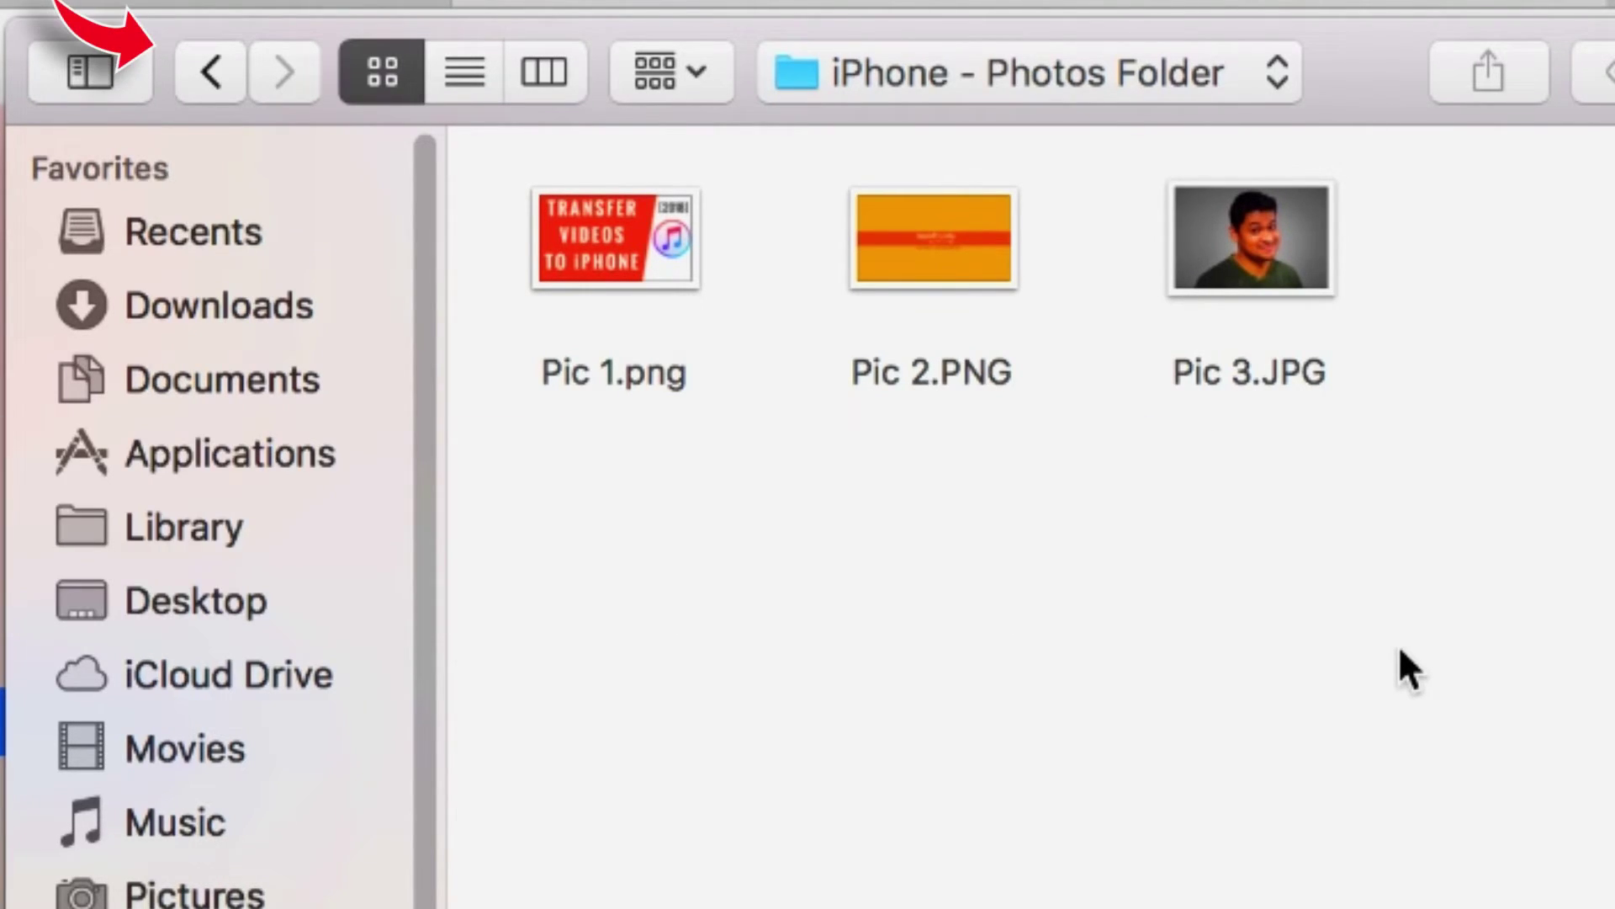
click(221, 74)
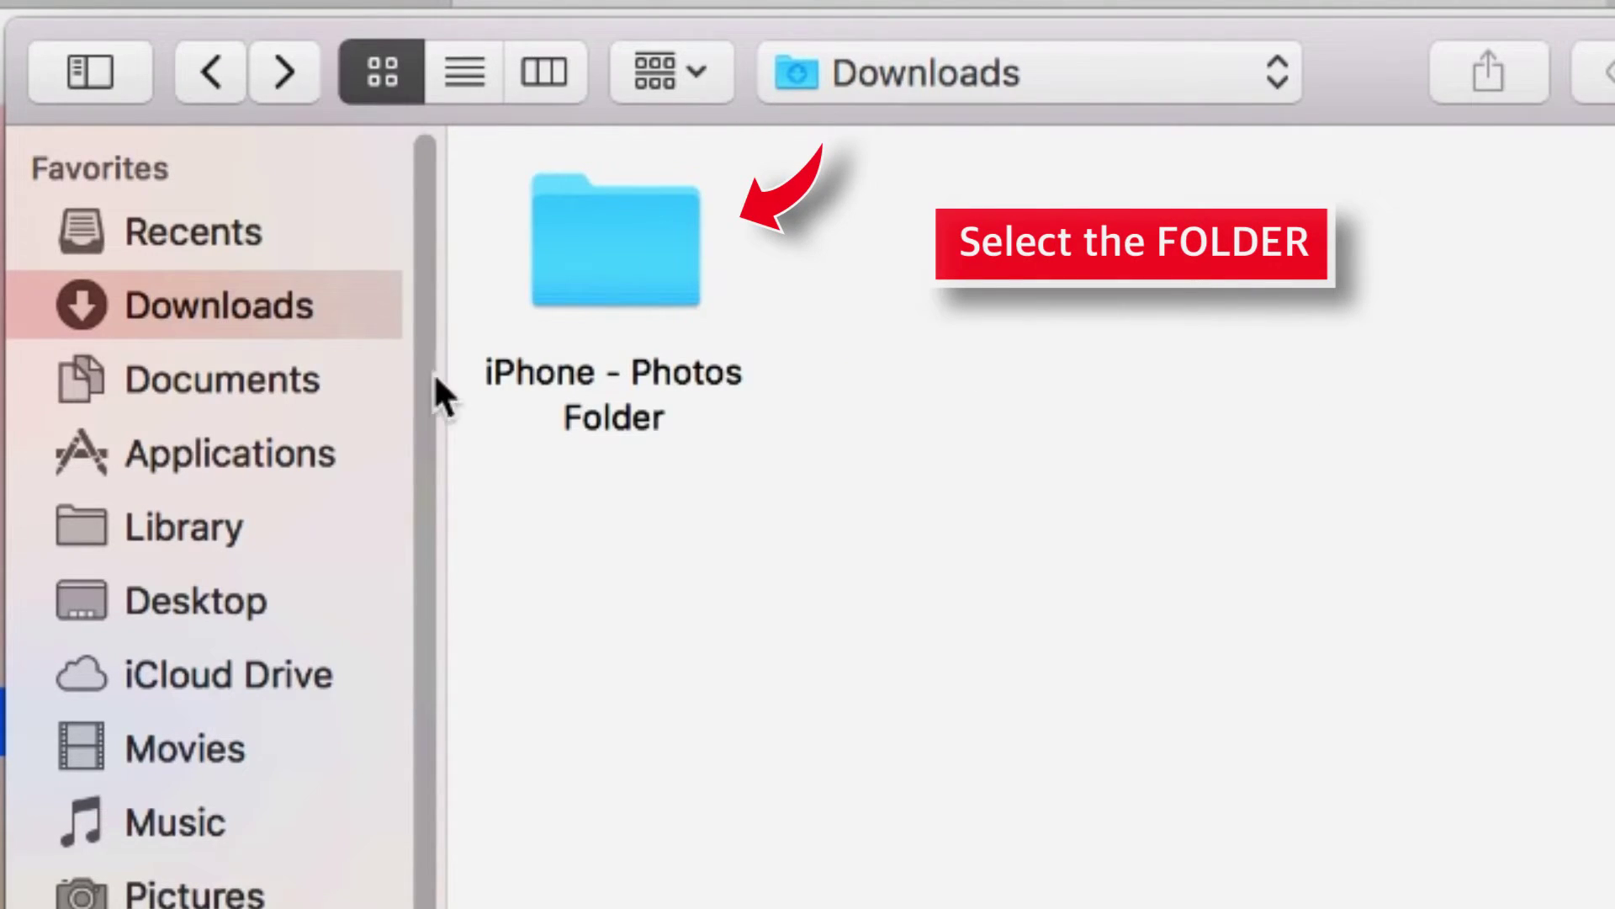
- Set iPhone - Photos Folder as the source to copy photos from and include videos in the sync
click(617, 287)
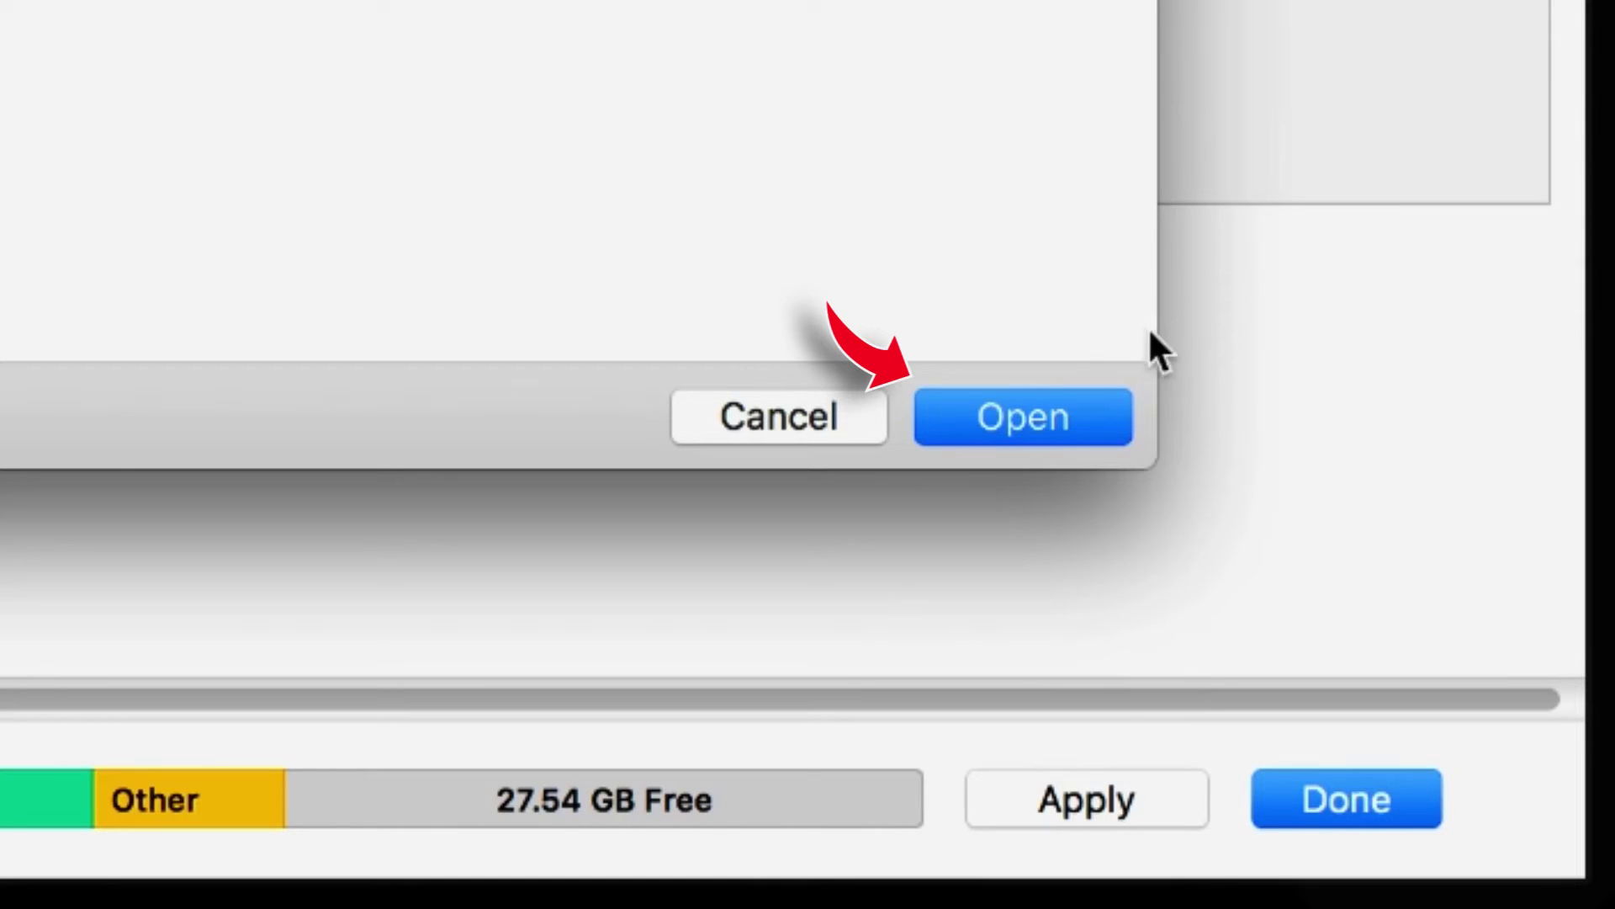
click(1089, 412)
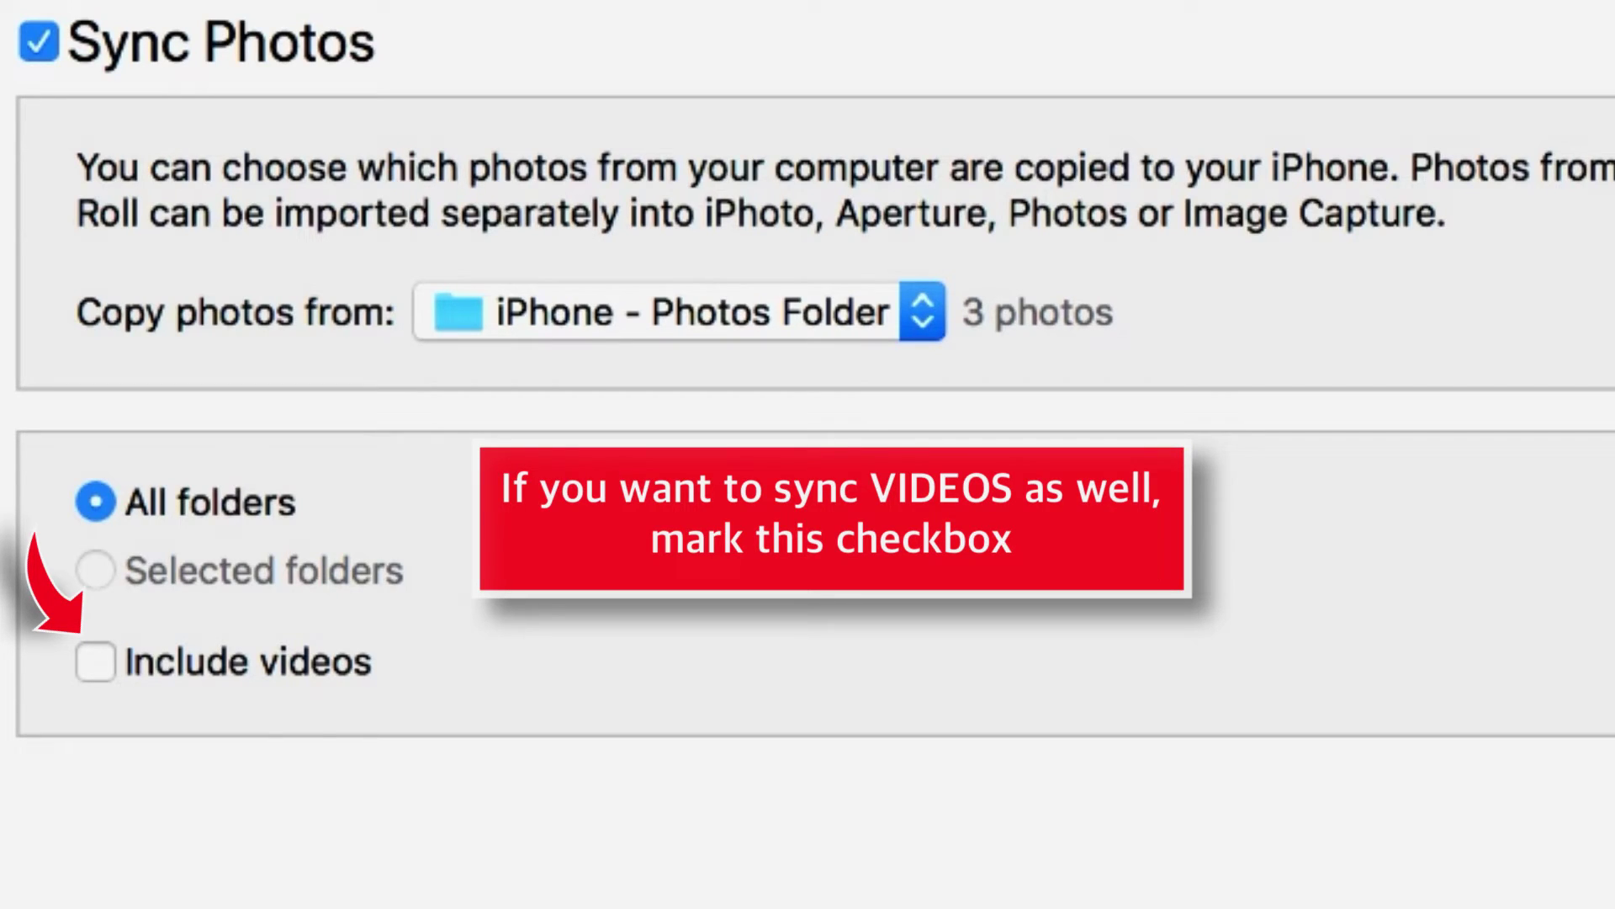
click(98, 663)
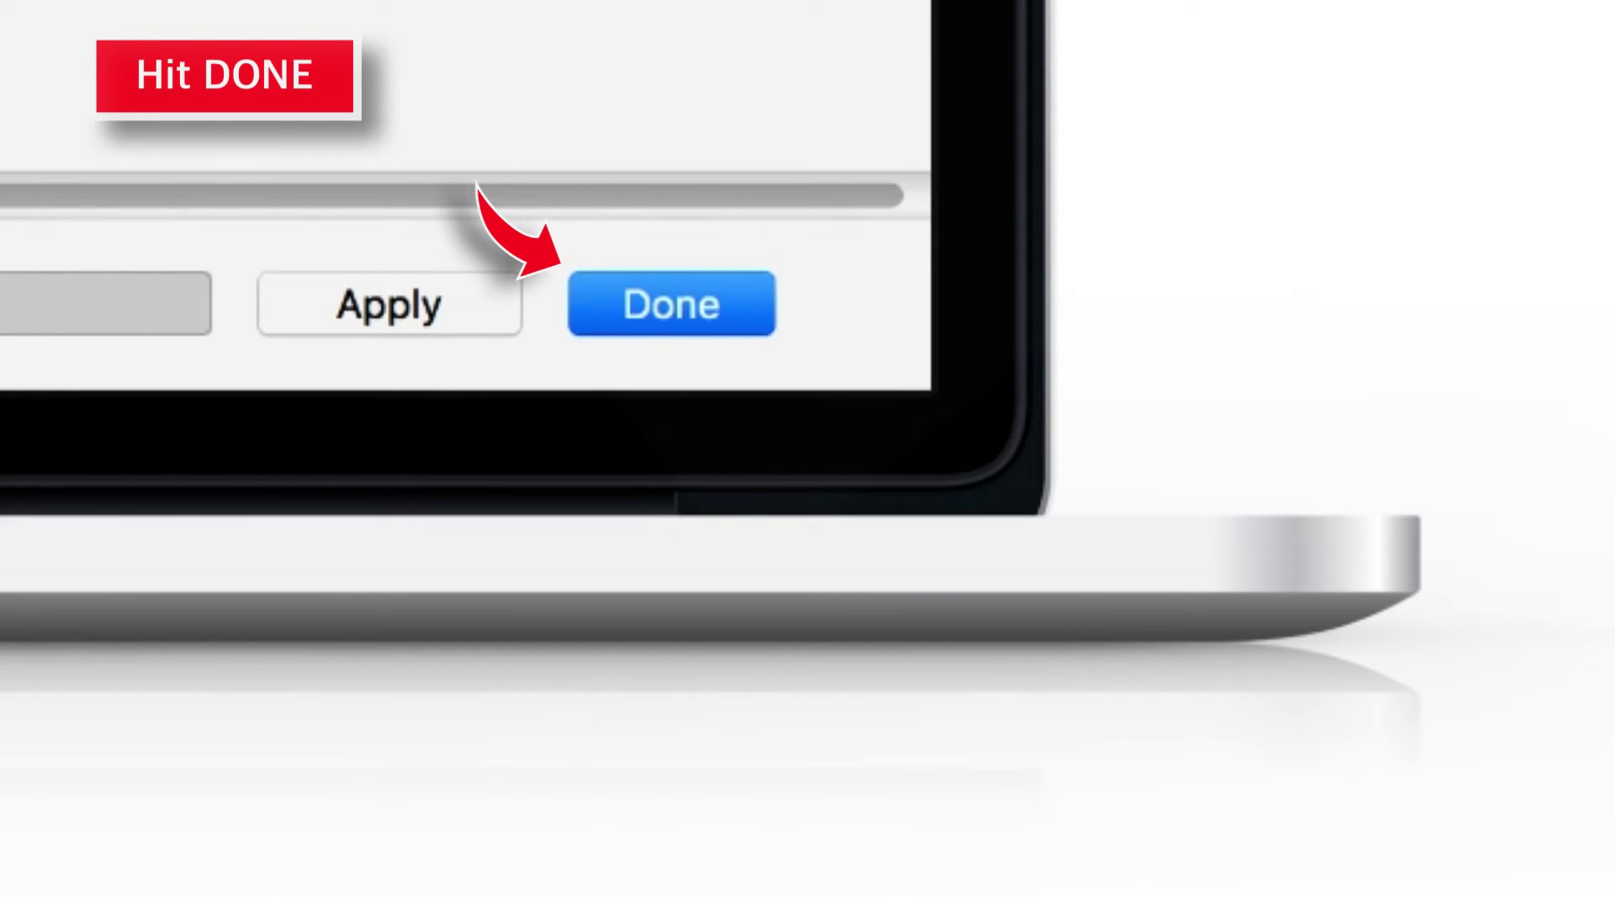
- Apply the changed sync settings to the iPhone and eject it once syncing is complete
click(742, 317)
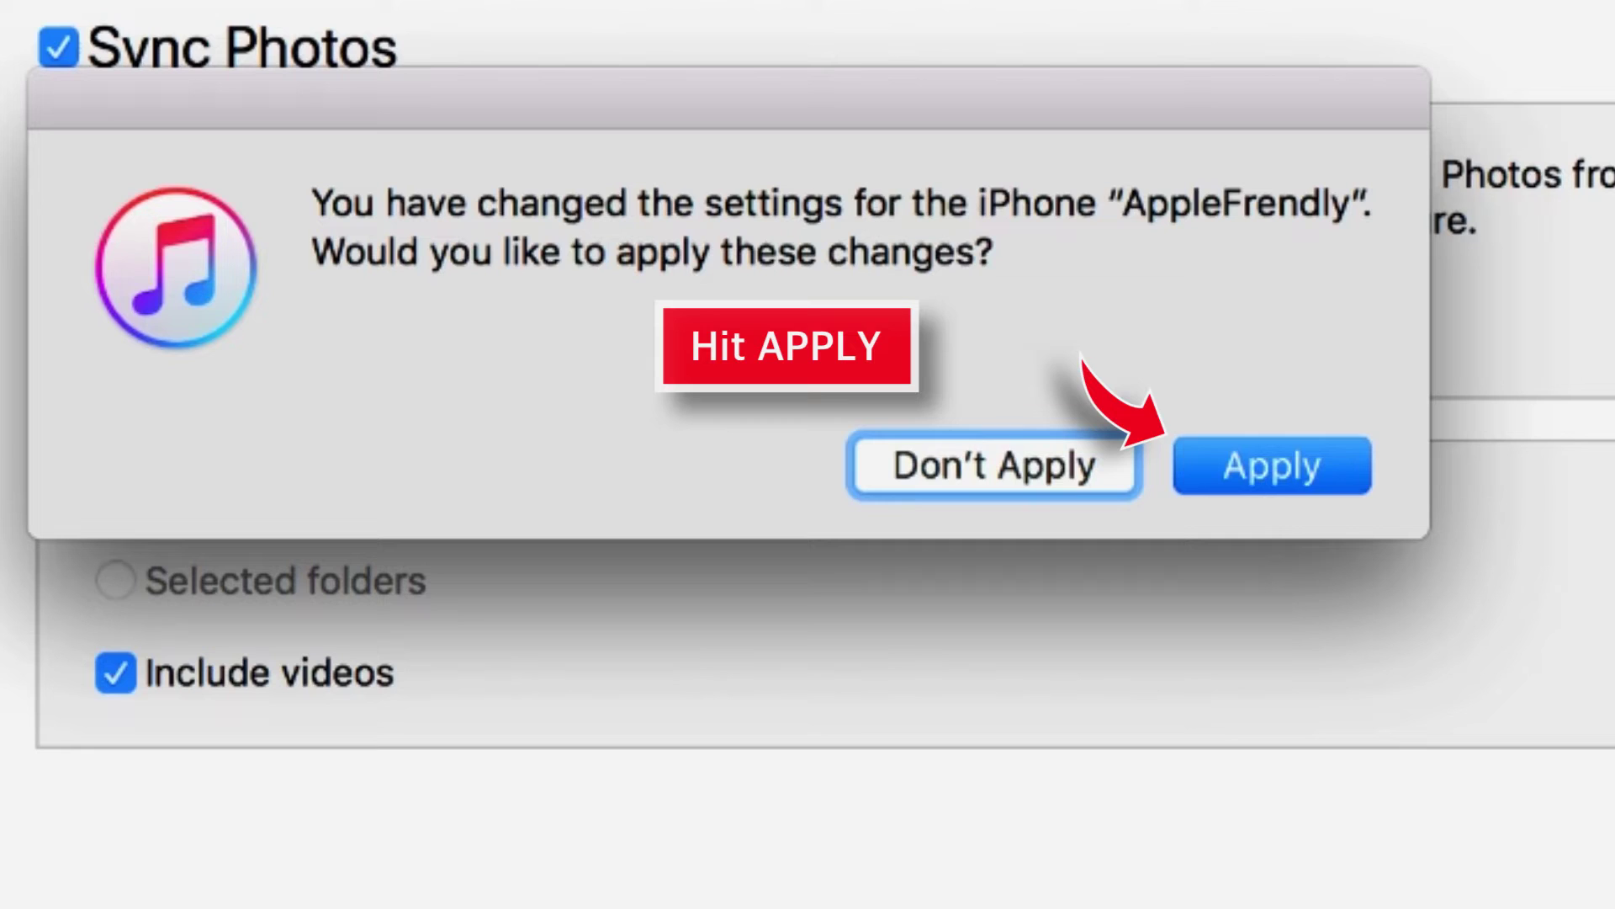
click(1329, 455)
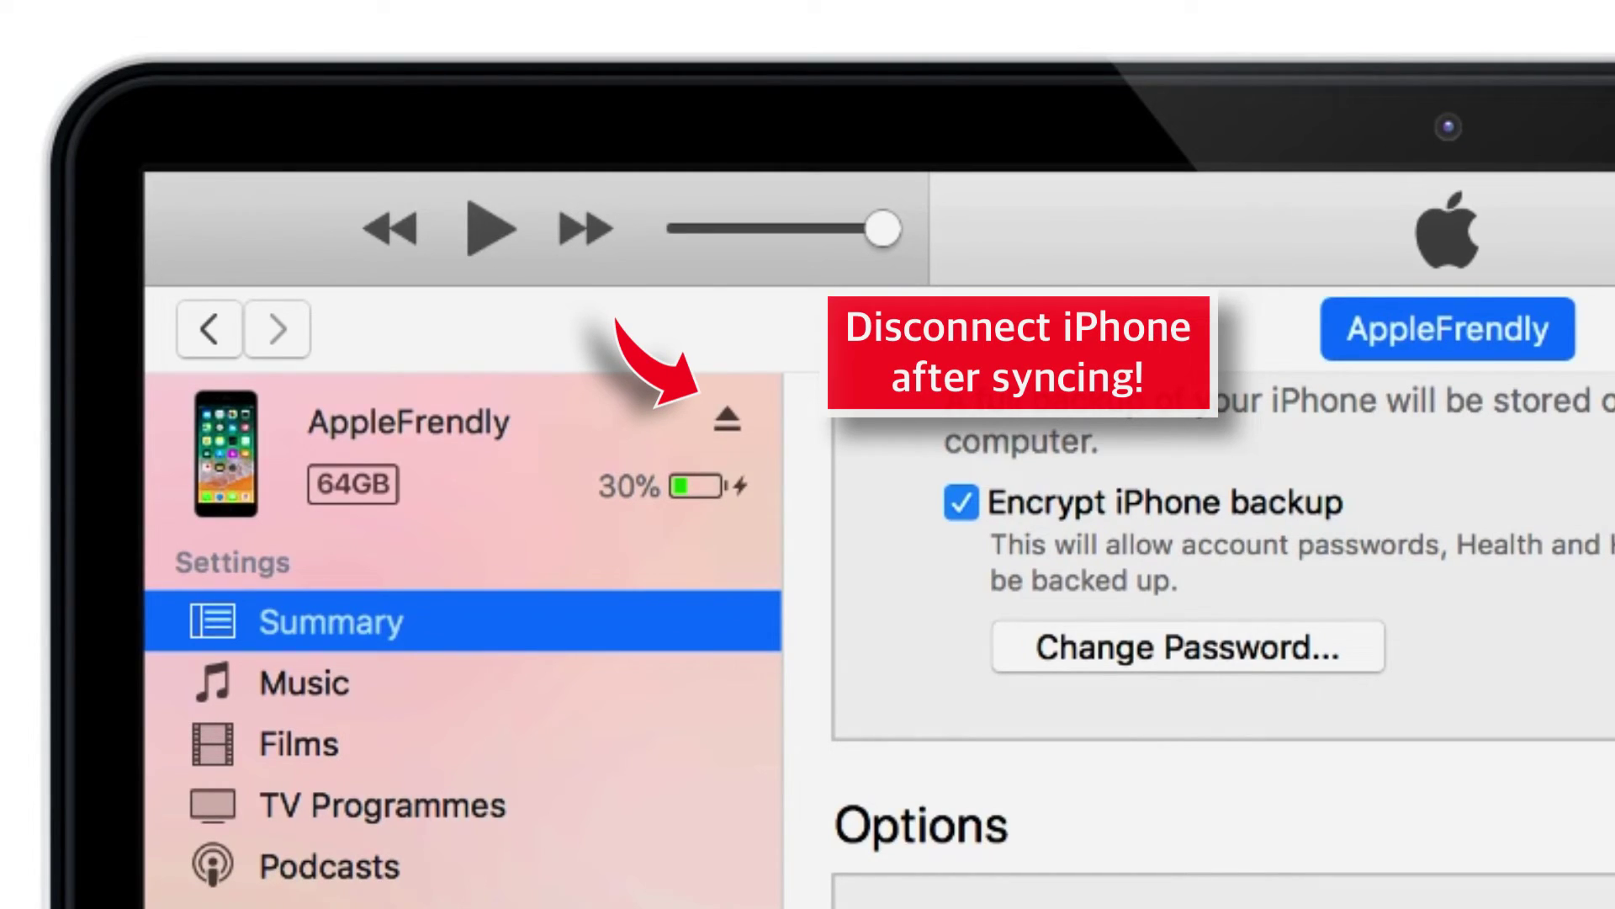
click(732, 412)
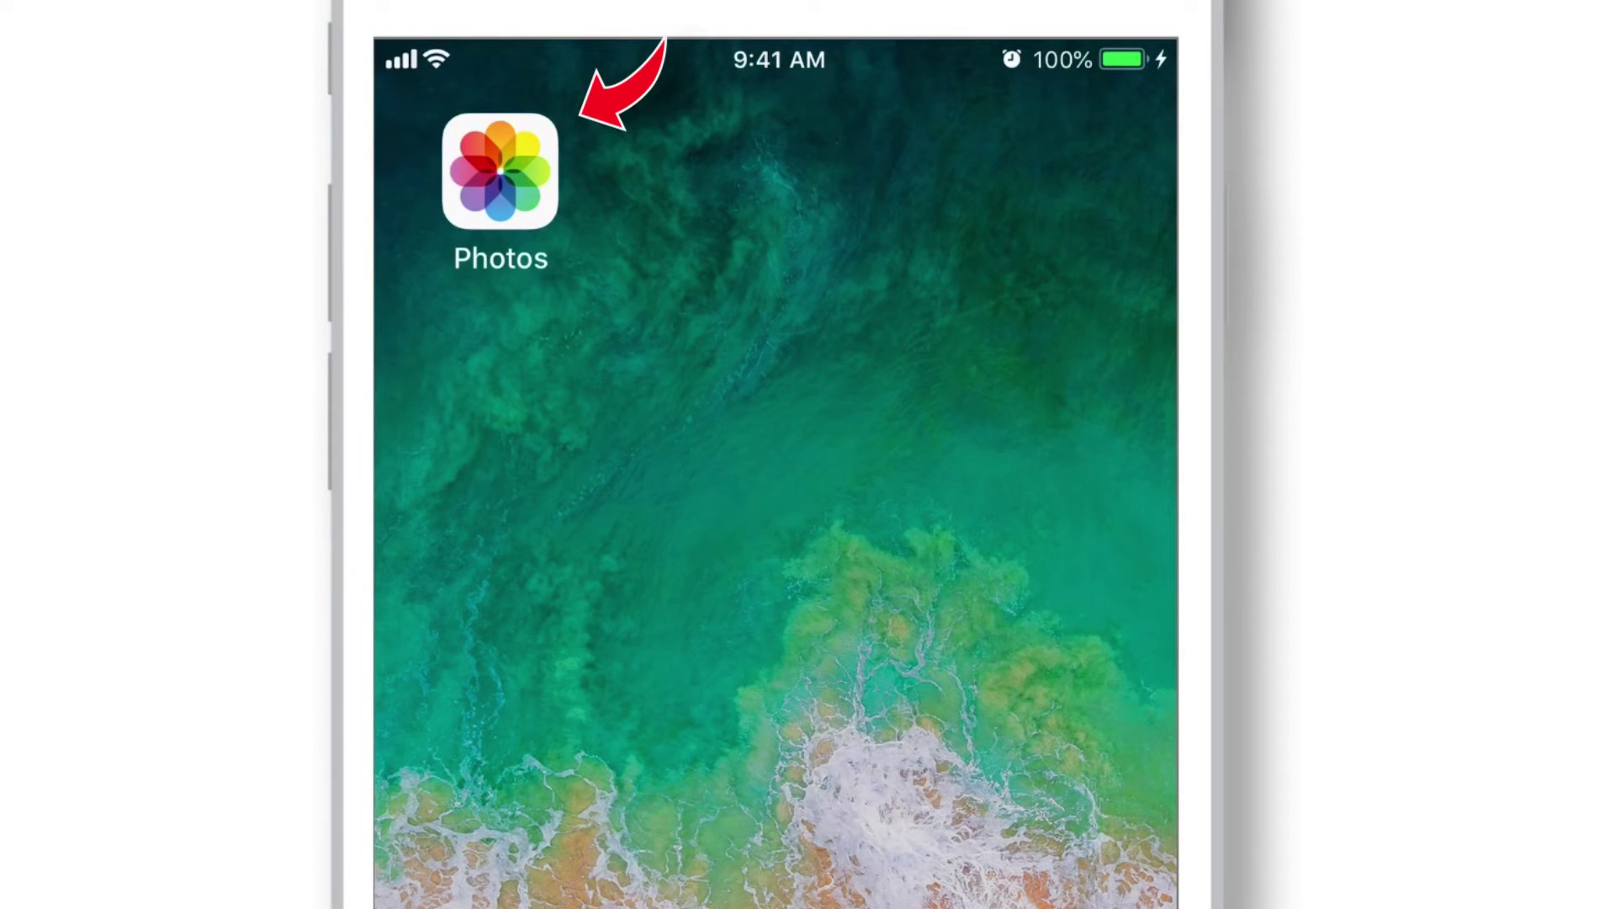
- In the iPhone's Photos app, check the options for all three pictures in the iPhone - Photos Folder album, and cancel the selection
click(500, 171)
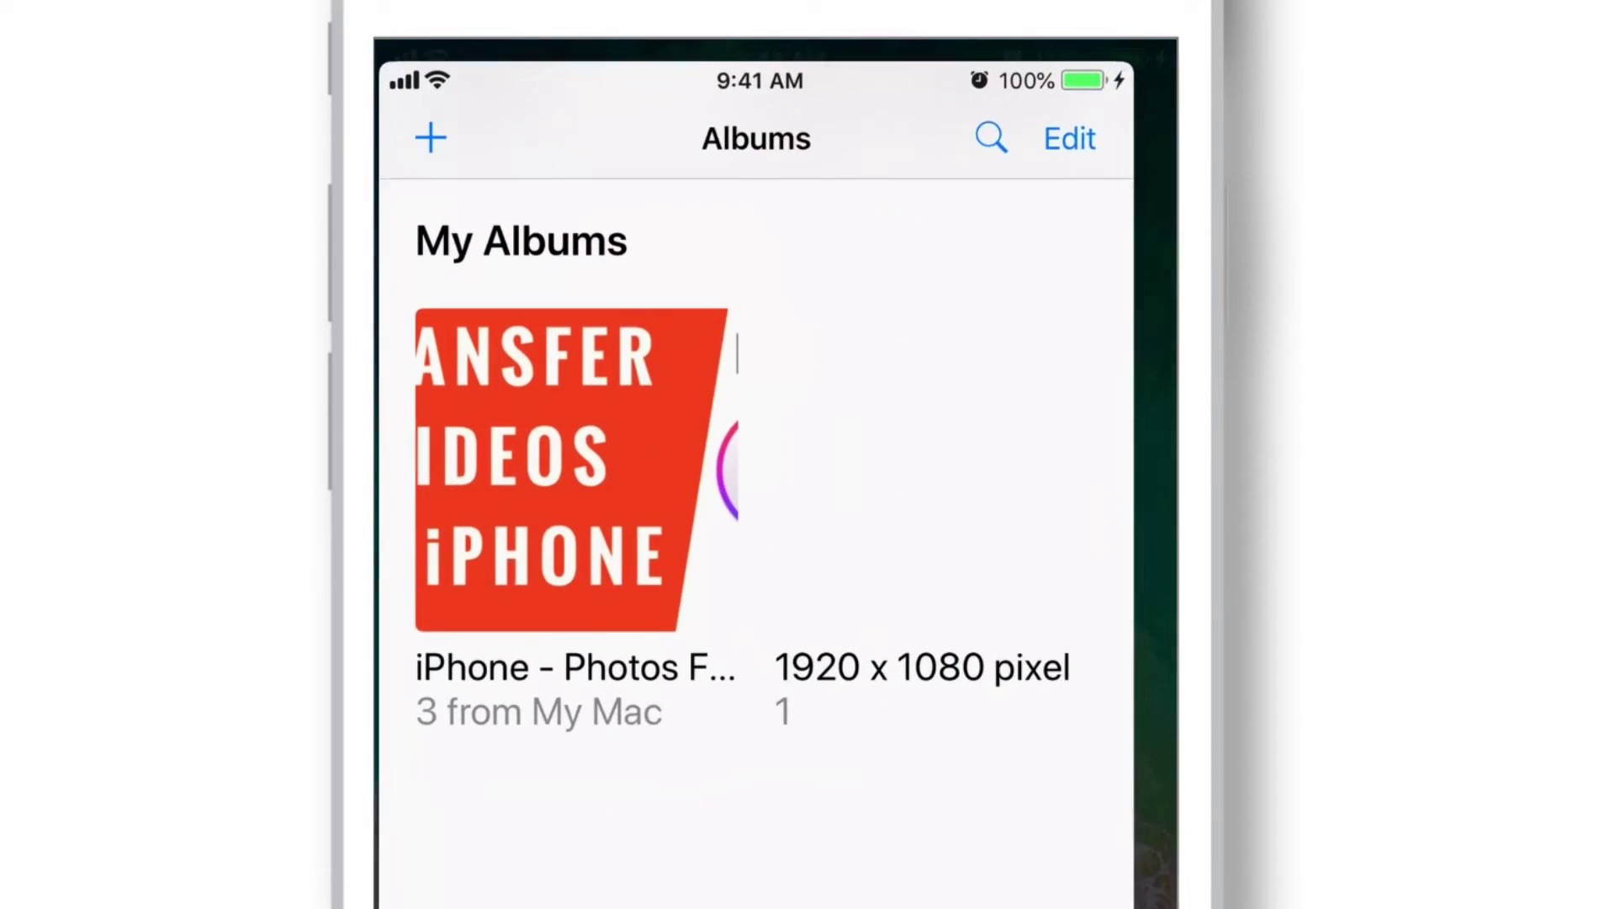
click(579, 473)
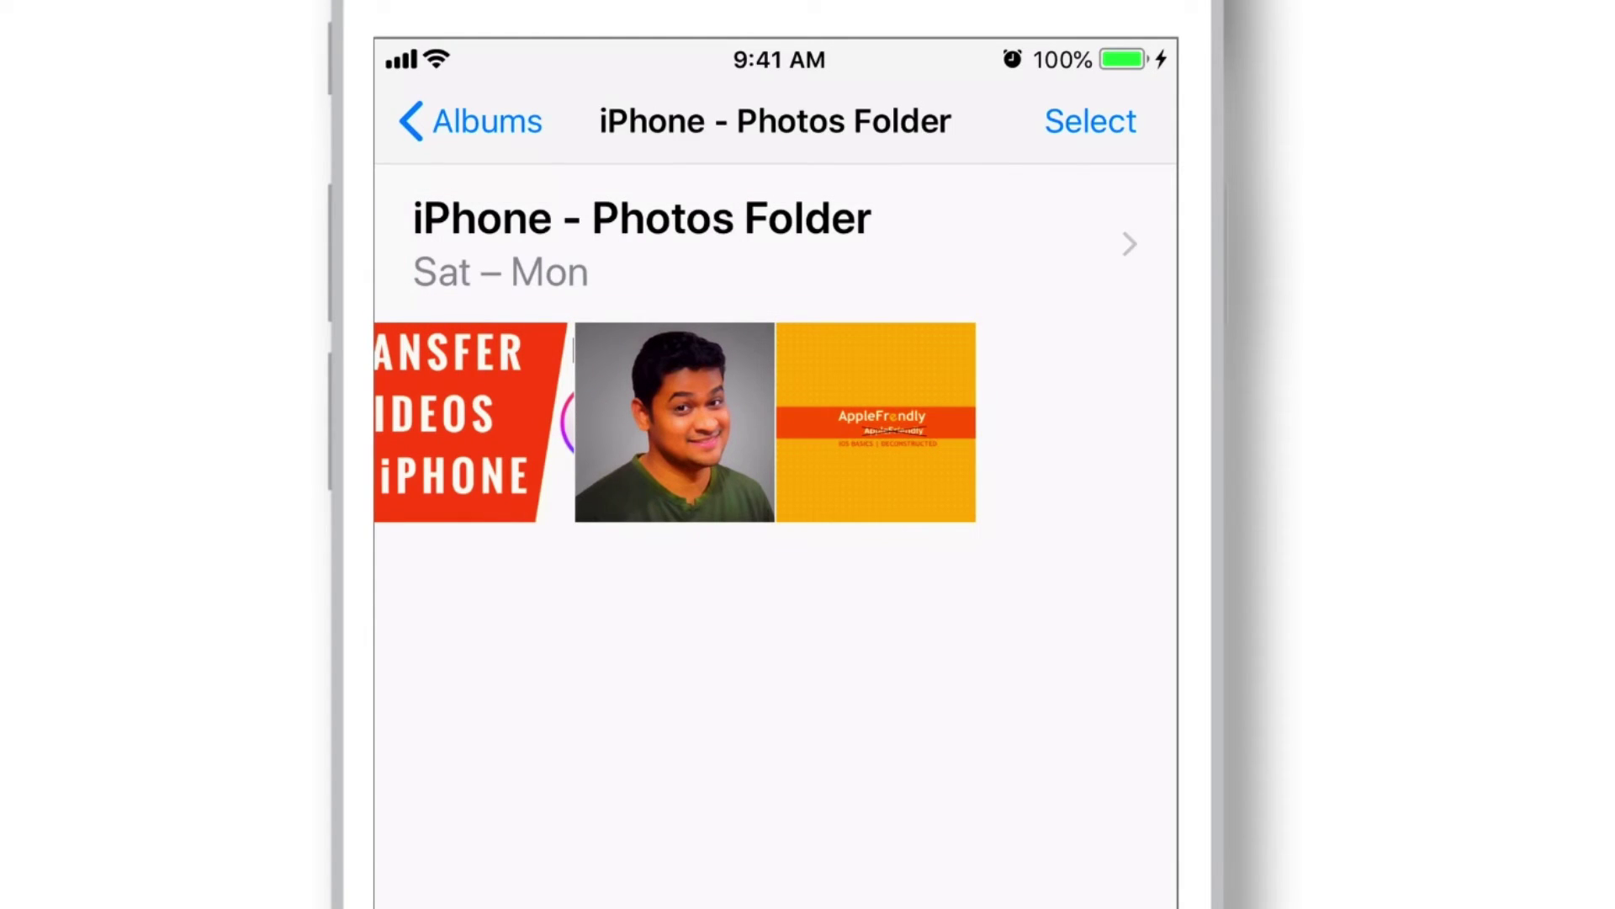
click(1090, 121)
click(471, 420)
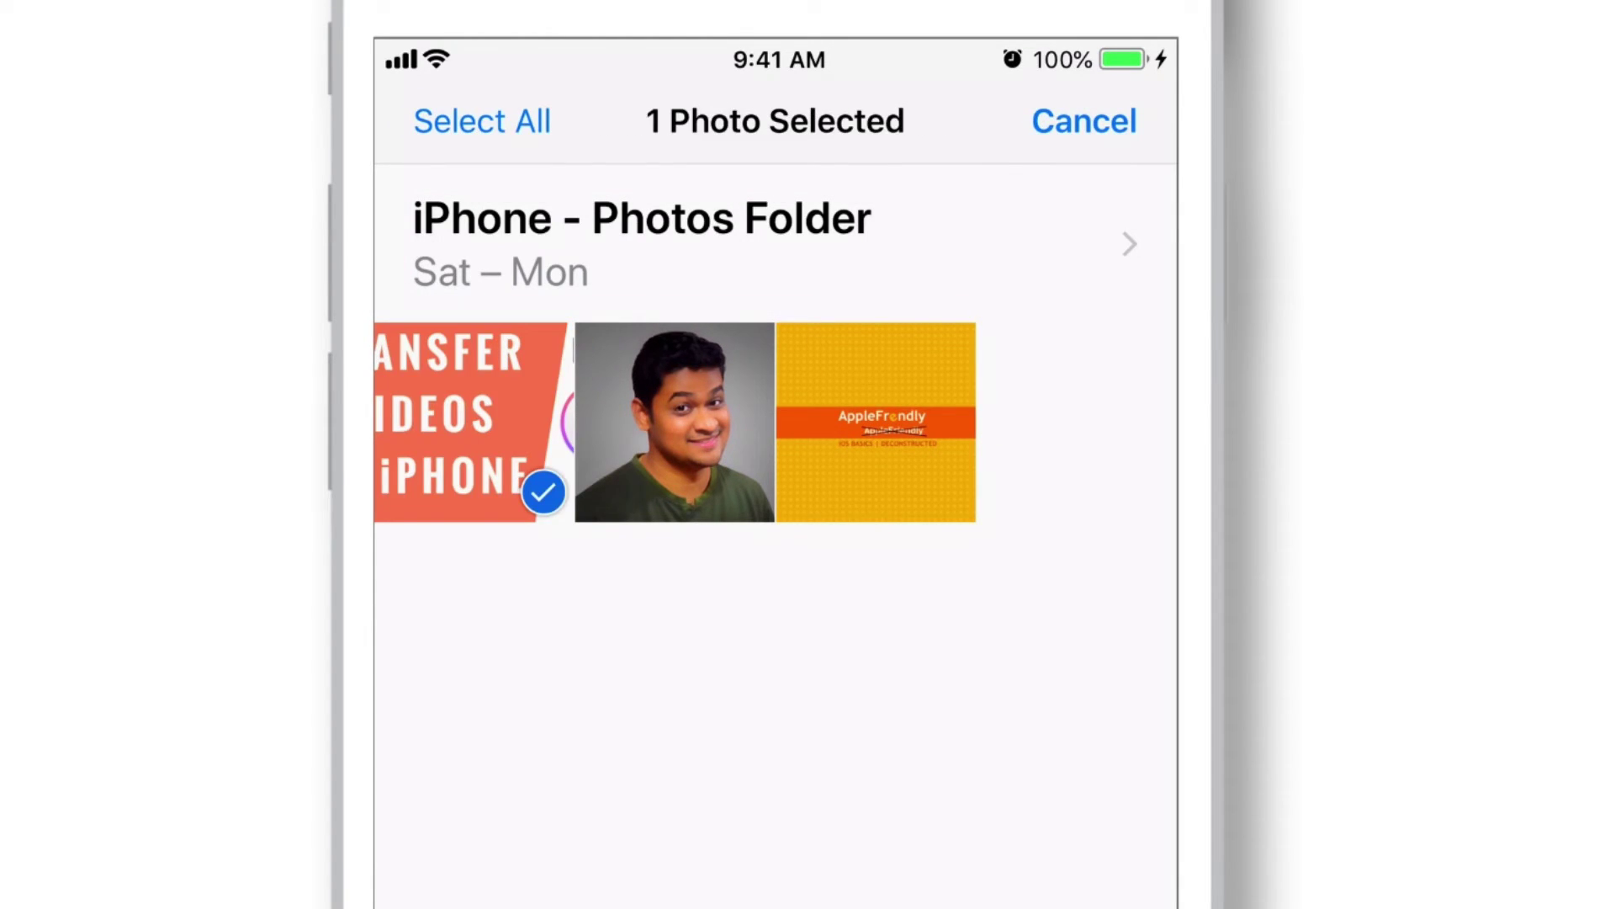
click(675, 421)
click(876, 421)
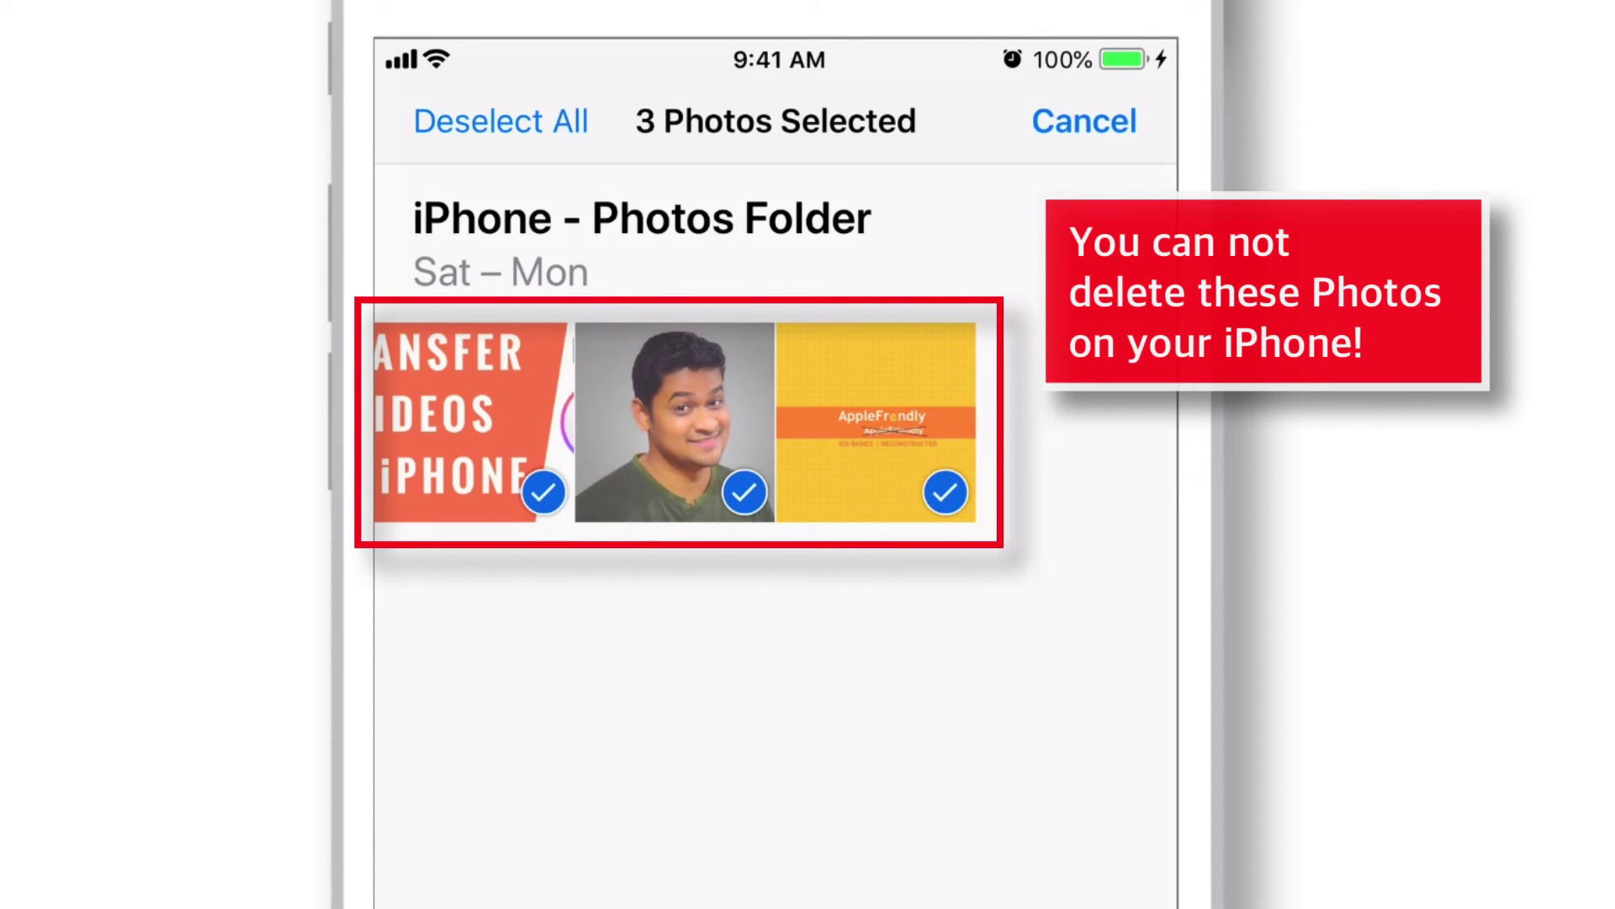
click(1084, 122)
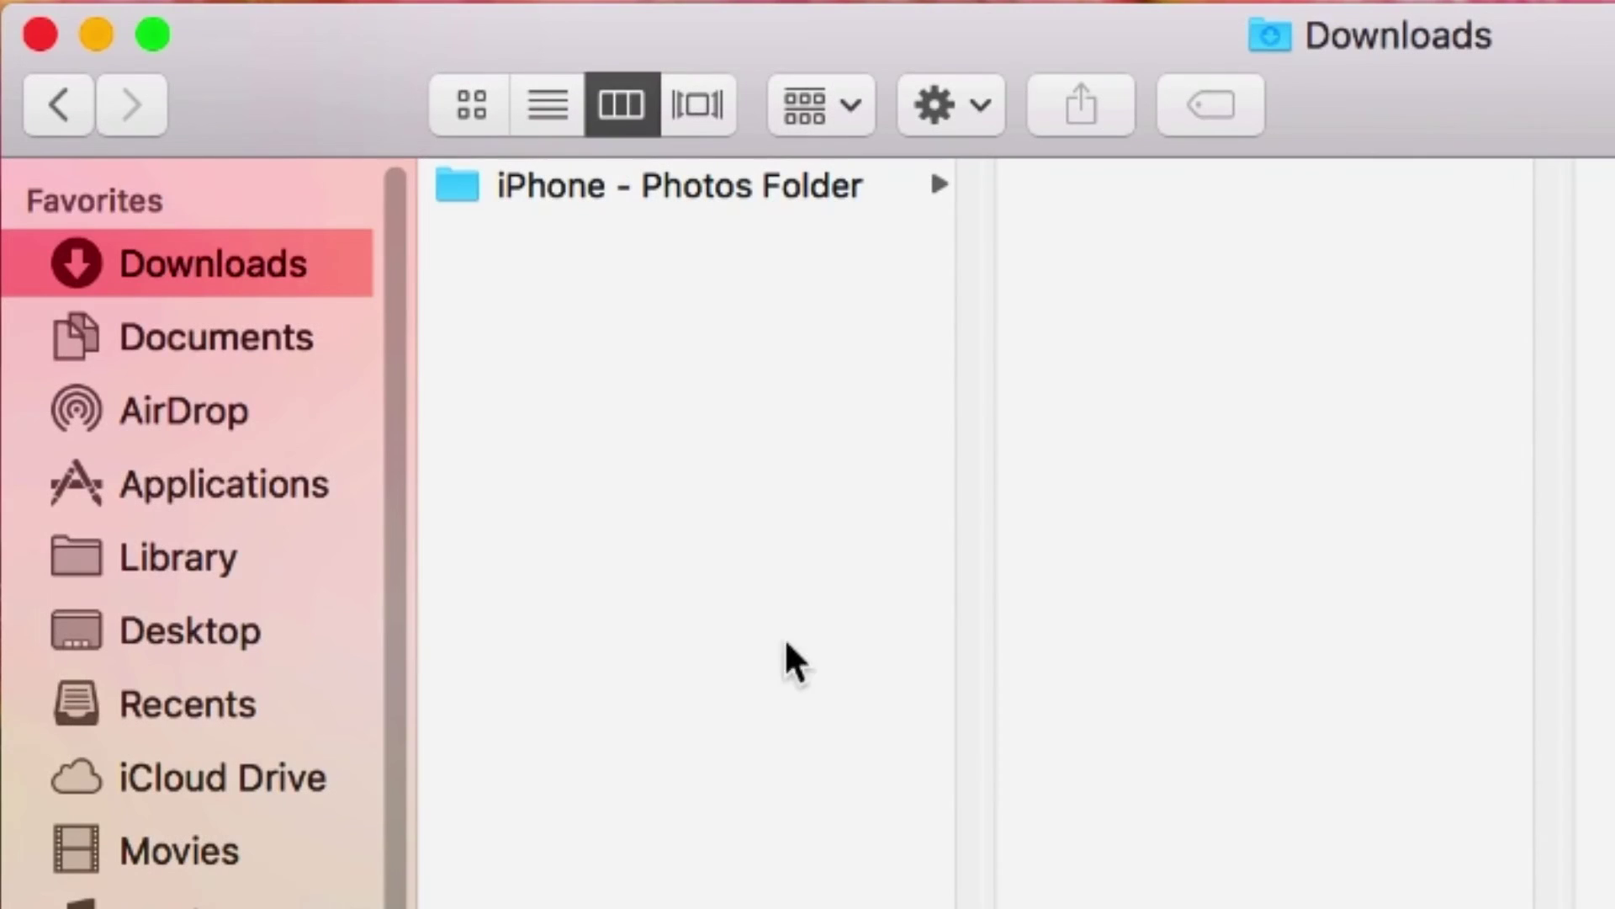
- Switch to Finder and look at Pic 1.png, Pic 2.PNG and Pic 3.JPG in iPhone - Photos Folder under Downloads
click(754, 194)
drag(1309, 433, 1217, 247)
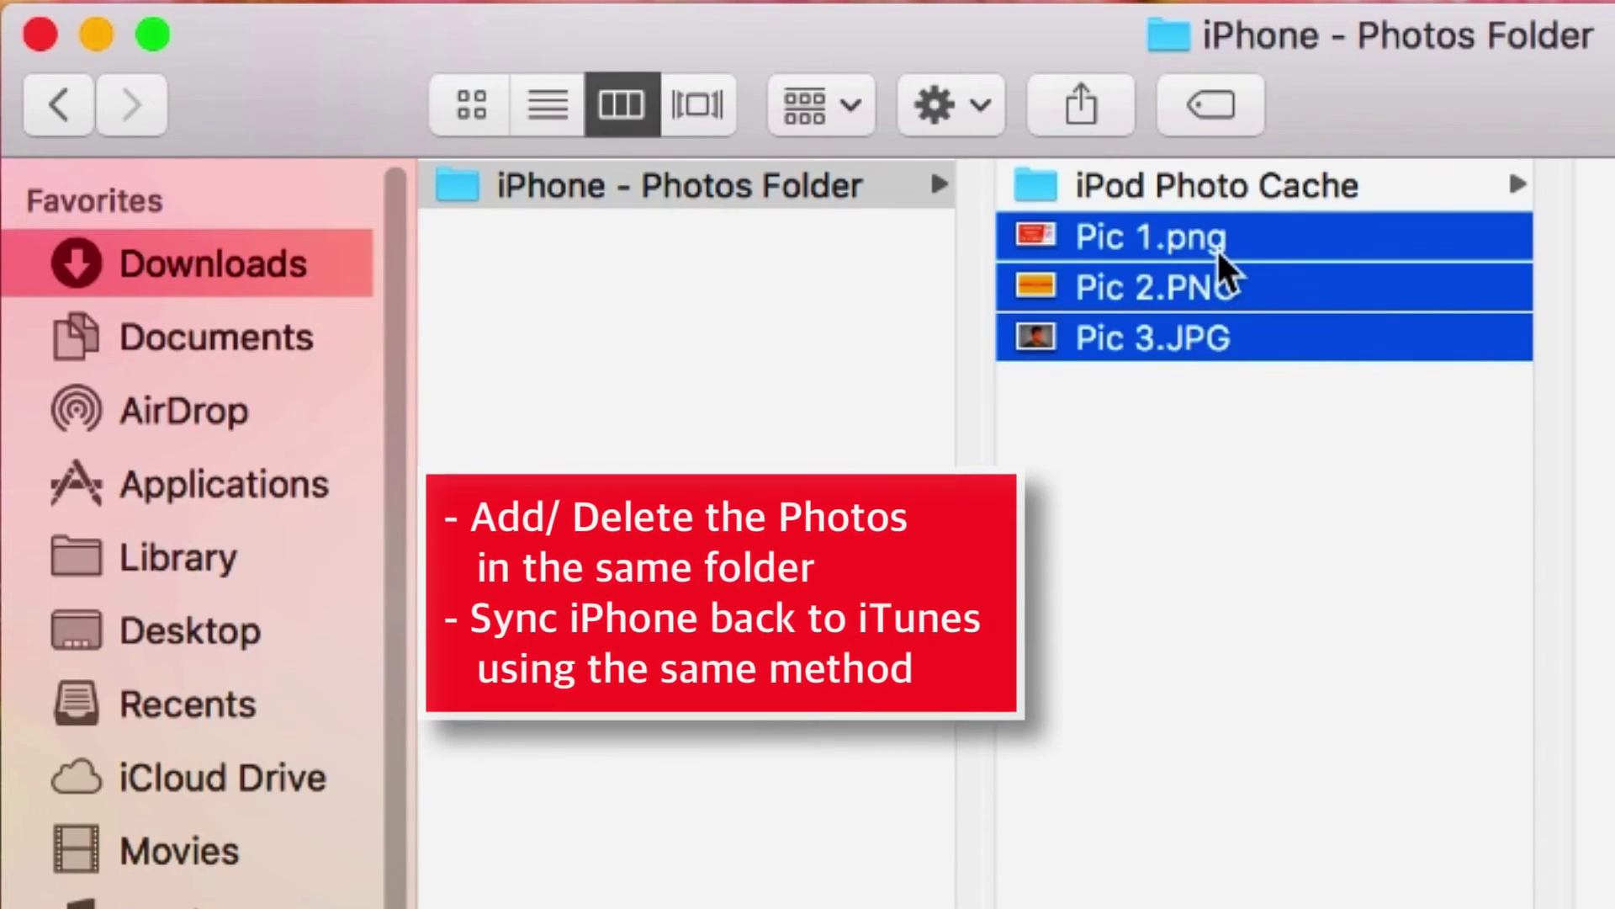
click(1339, 532)
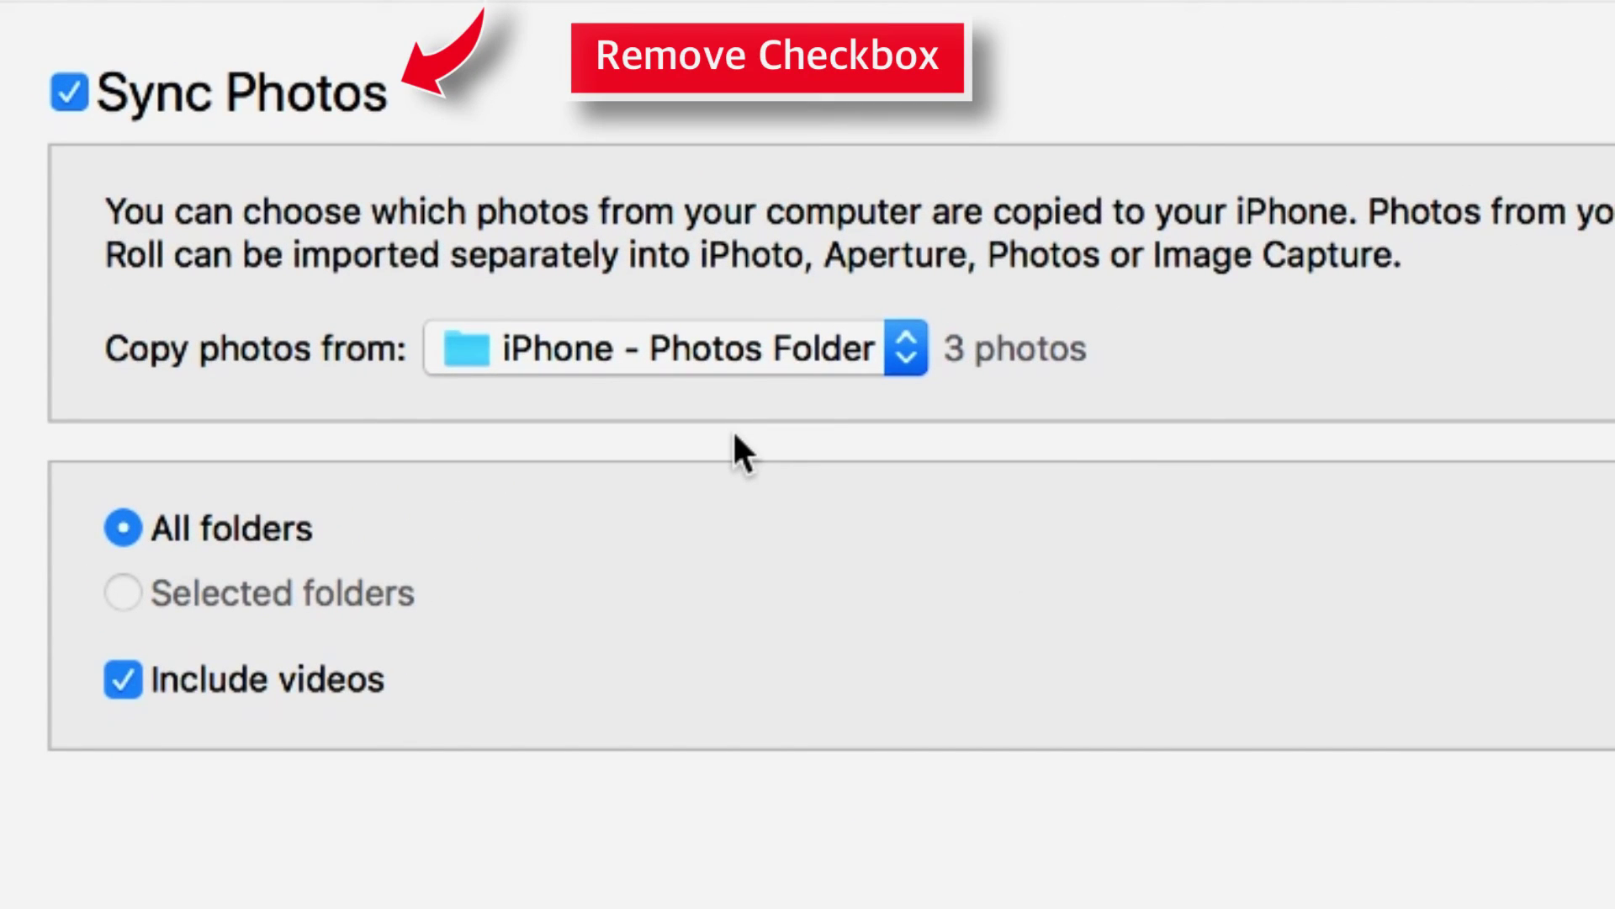
- Turn off photo syncing with removal of the previously synced photos, and apply the change to the iPhone
click(78, 98)
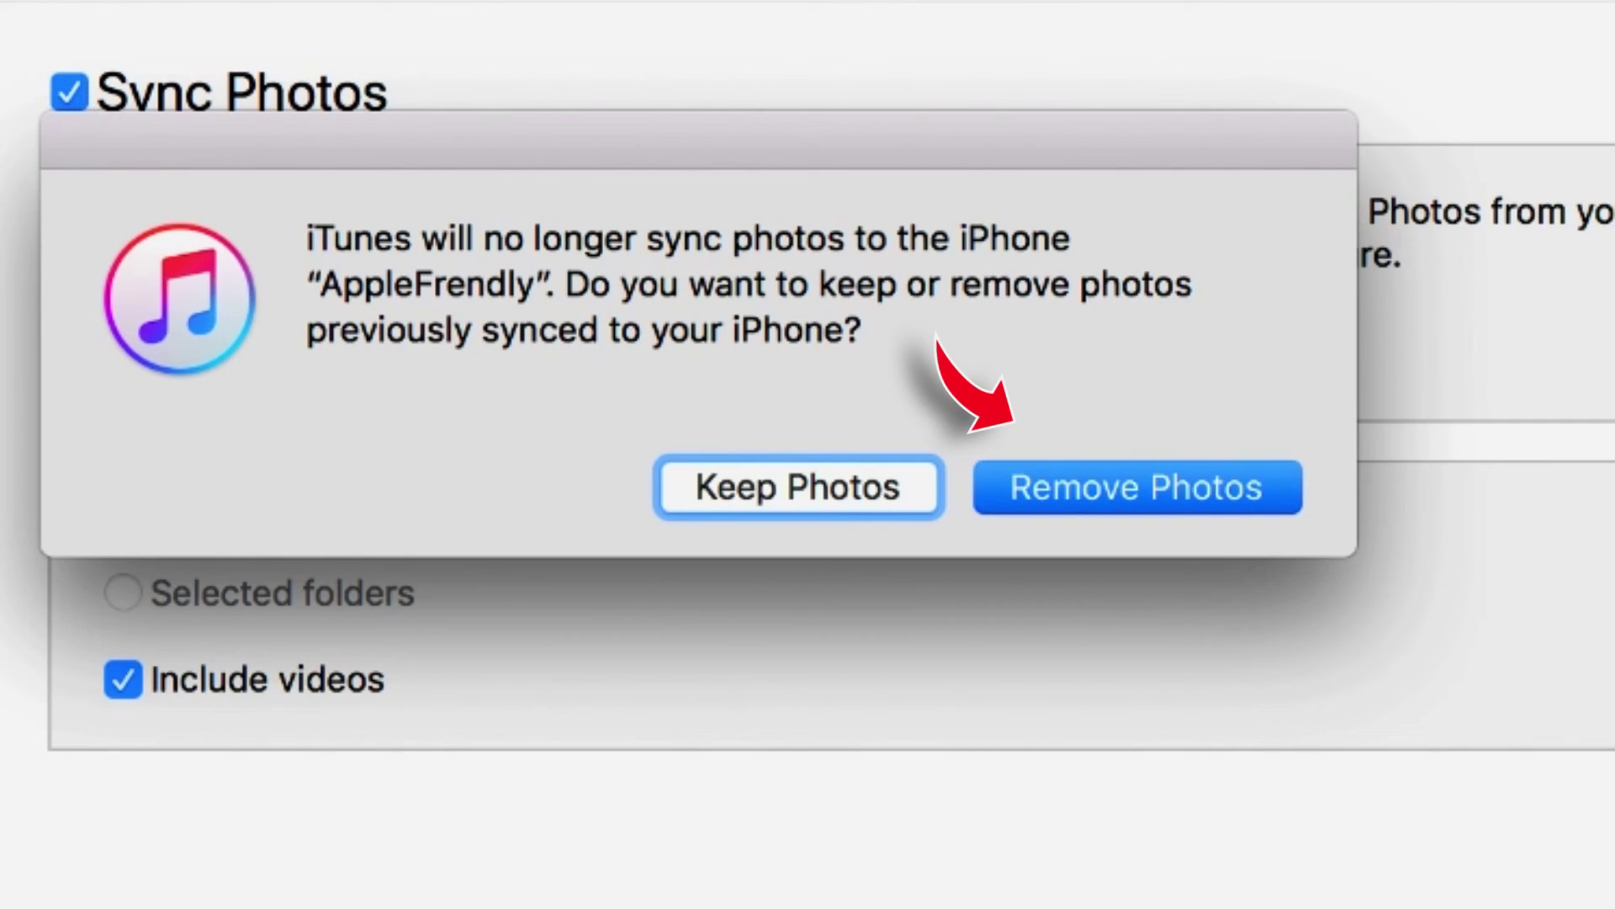
click(1217, 495)
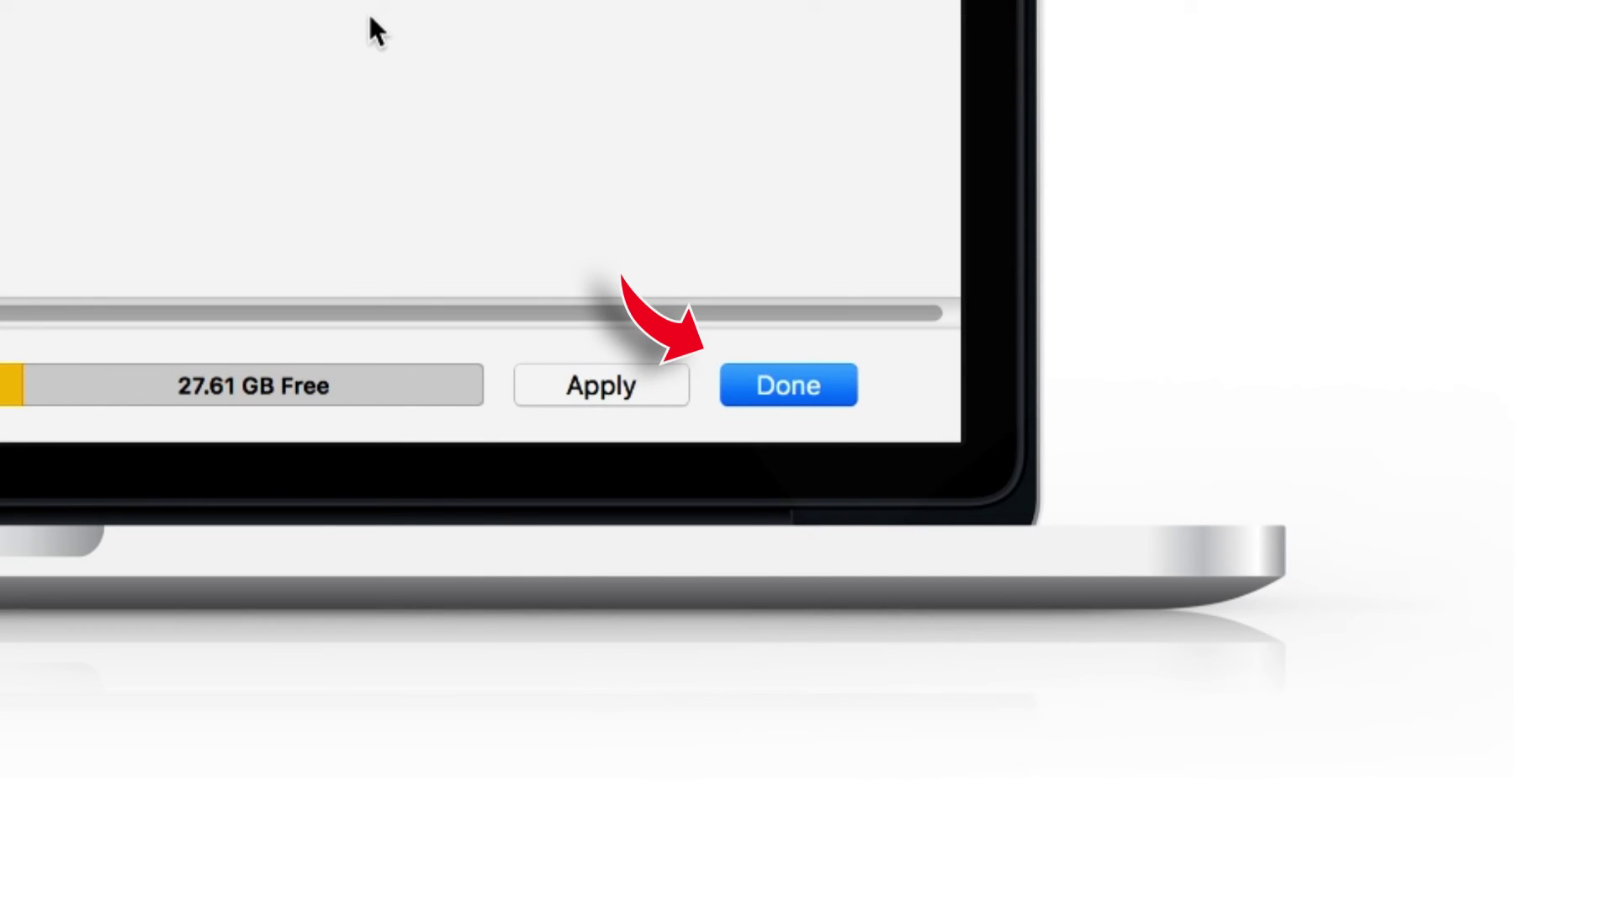
click(832, 389)
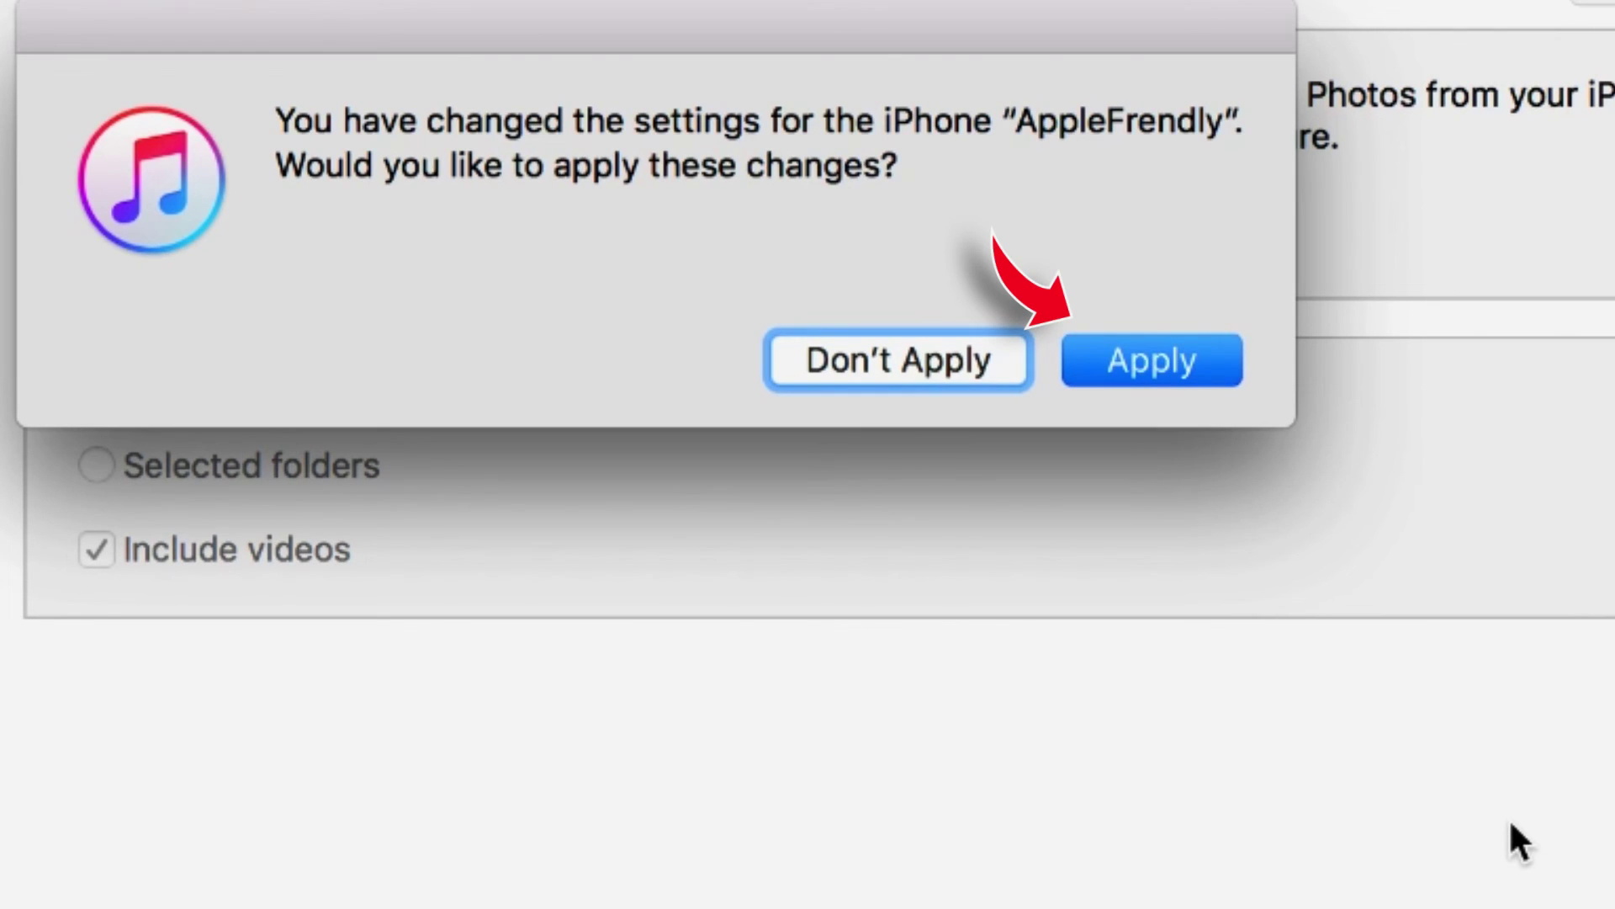
click(1208, 360)
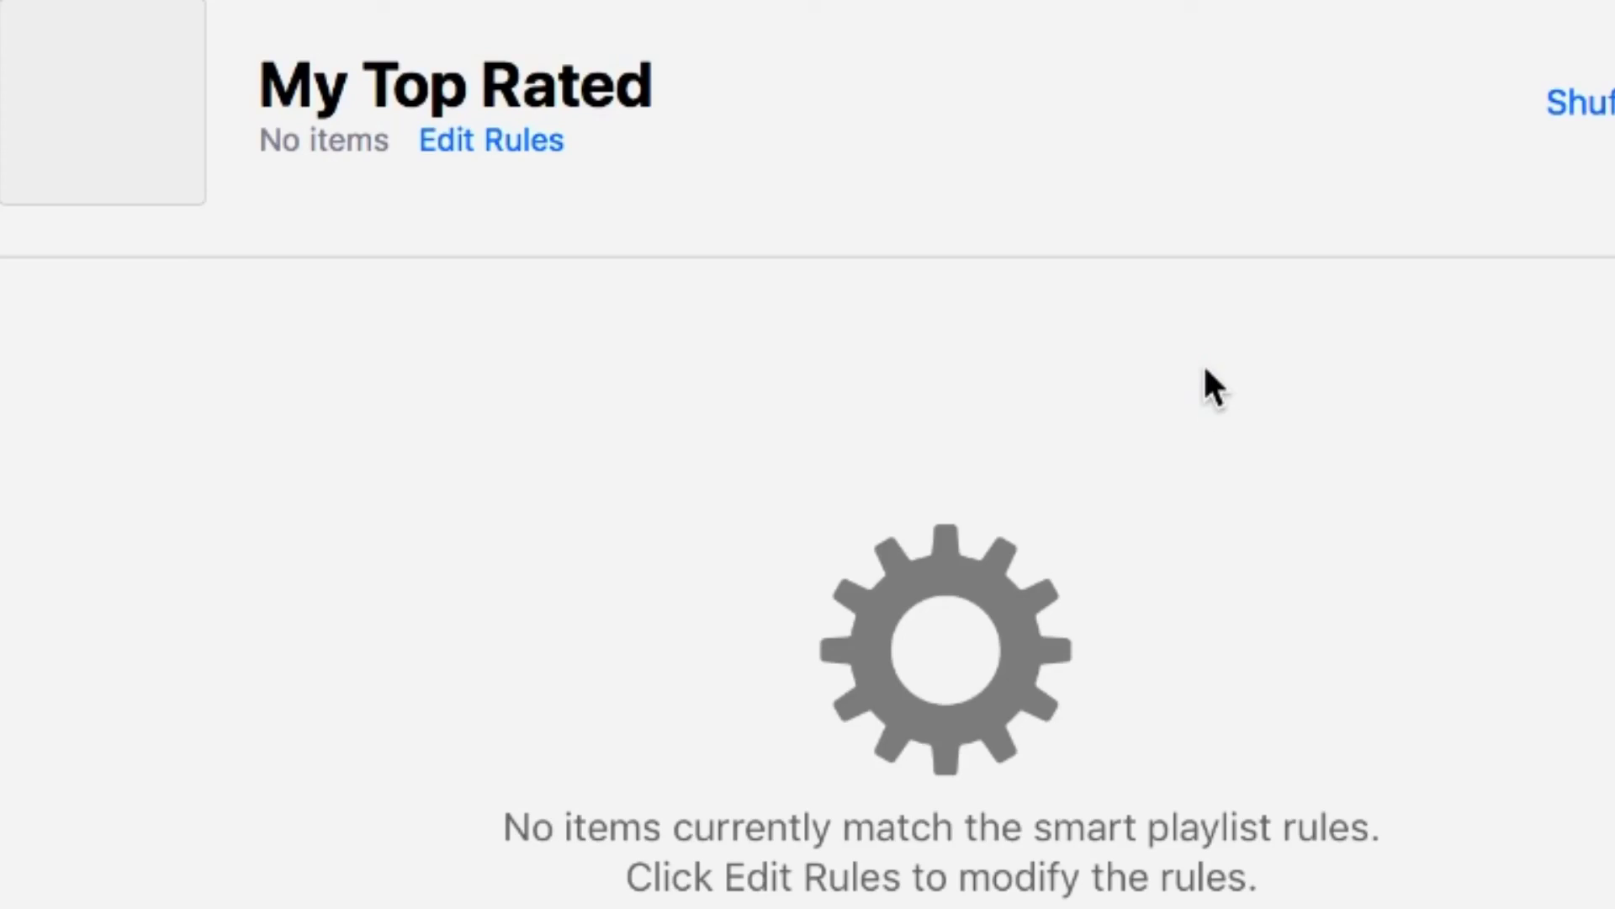